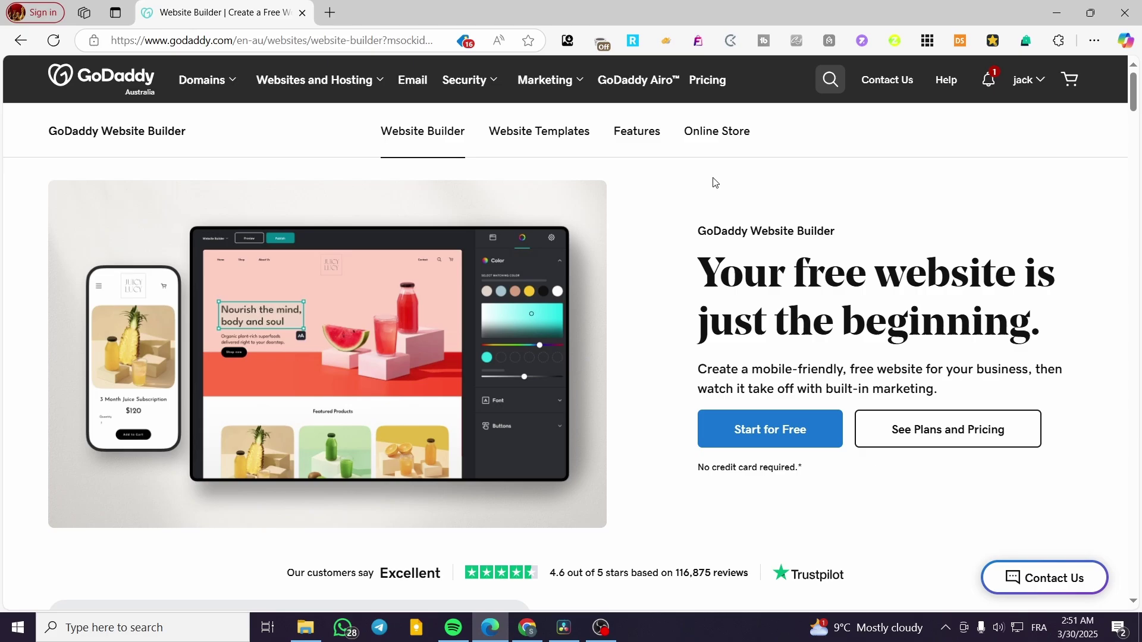
Step: Go to My Products and open 'Set up a free website' in a new tab
left_click(1045, 83)
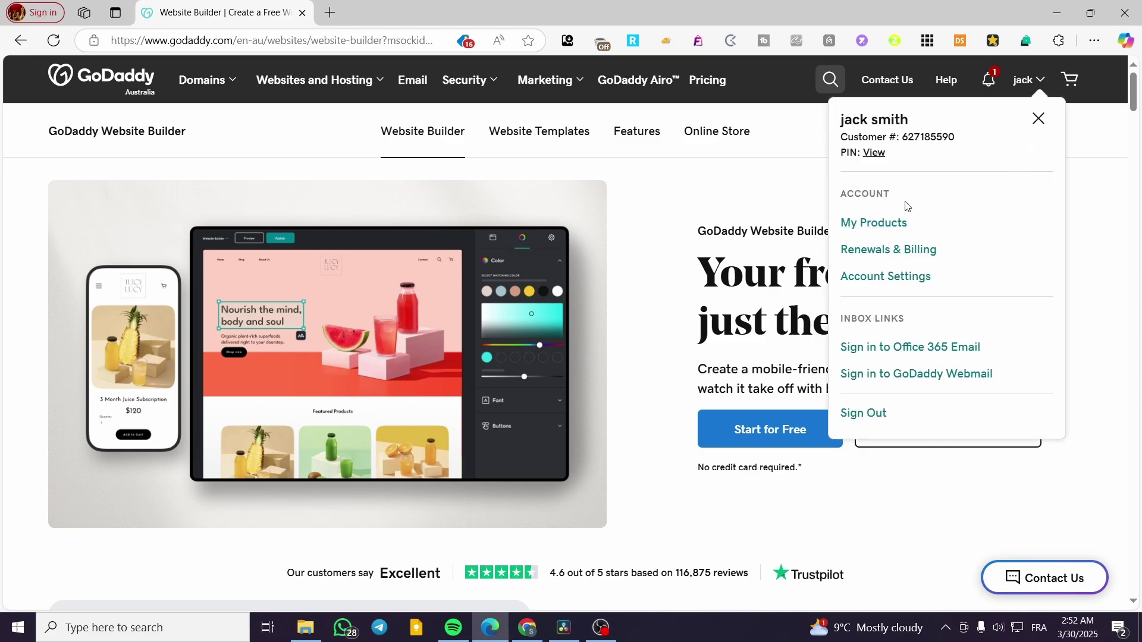
left_click(860, 224)
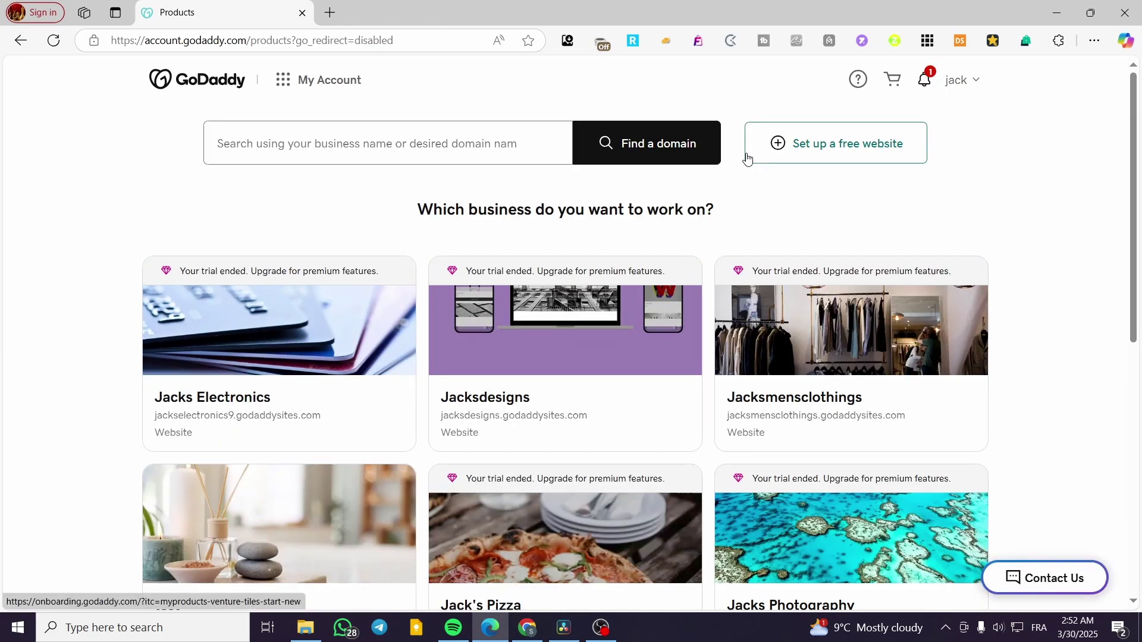
right_click(841, 146)
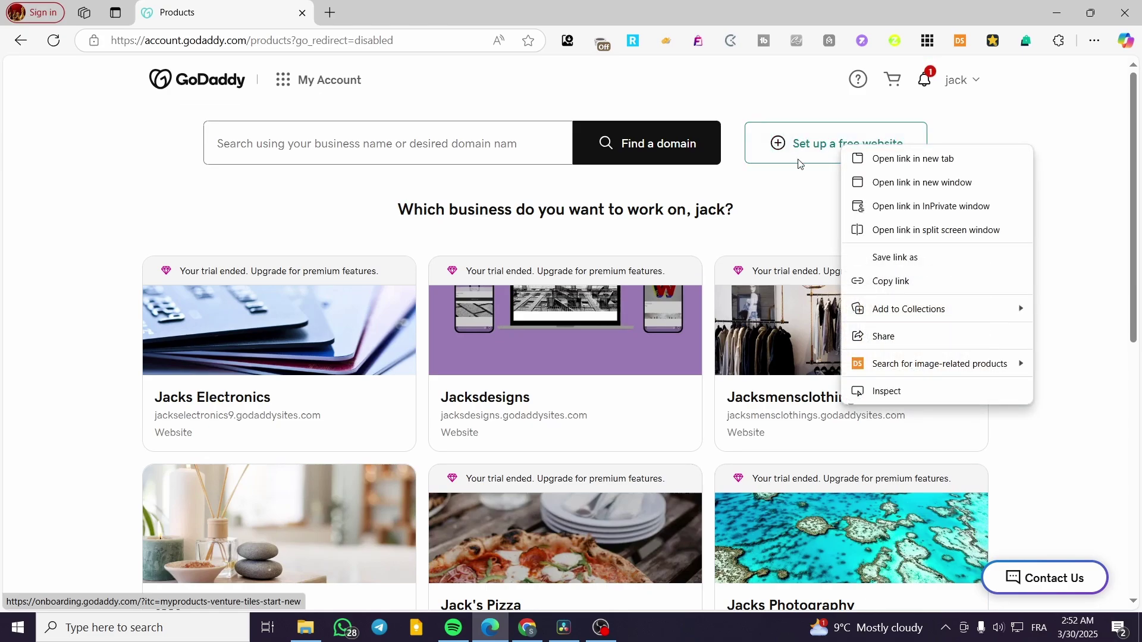
left_click(880, 159)
Step: Select the online store, online appointment booking and Something else feature cards
scroll(593, 356, "down", 7)
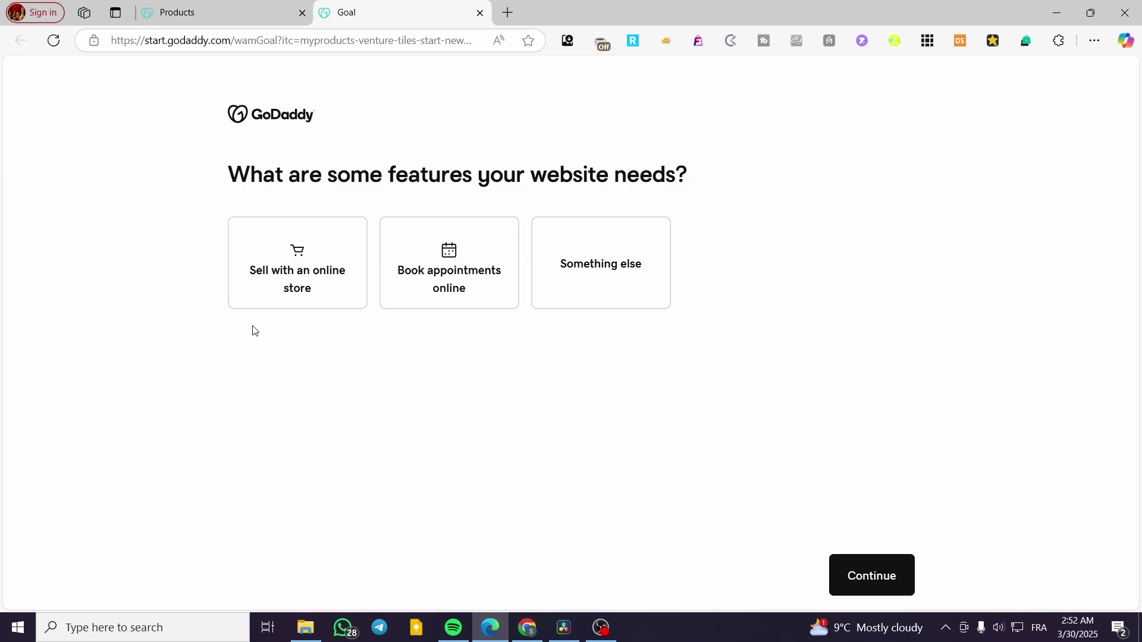
left_click(301, 282)
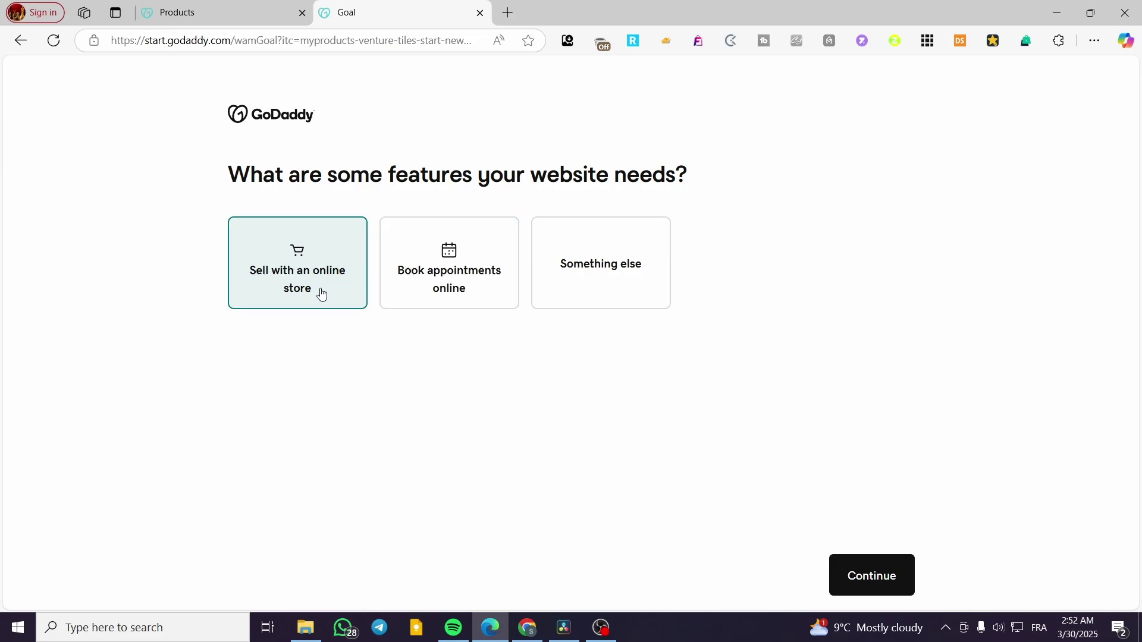
left_click(444, 284)
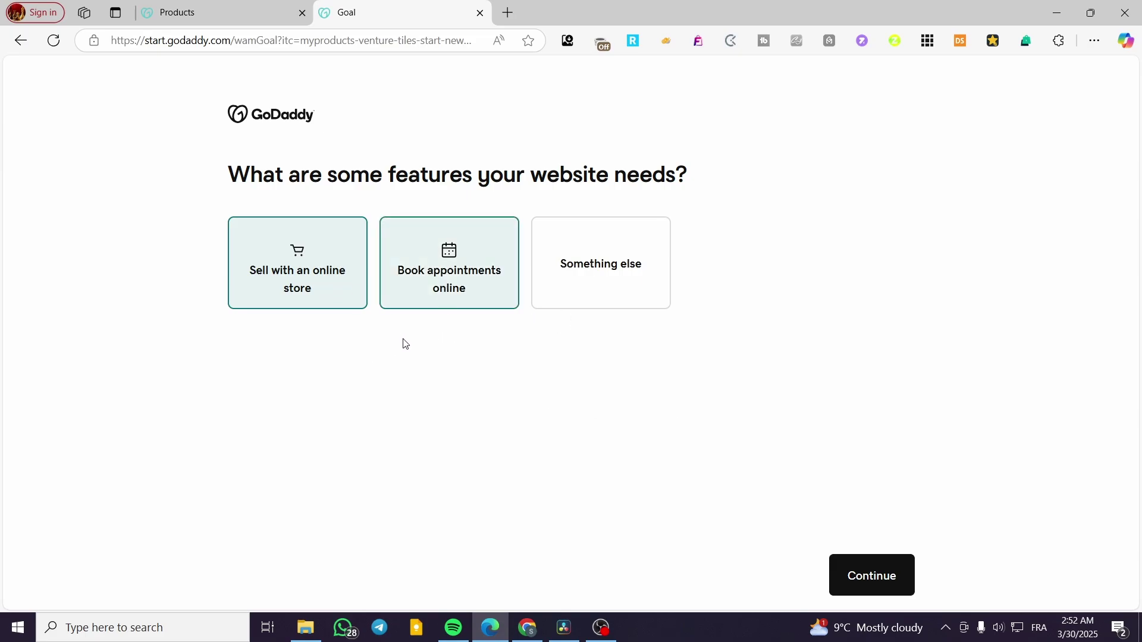
left_click(591, 280)
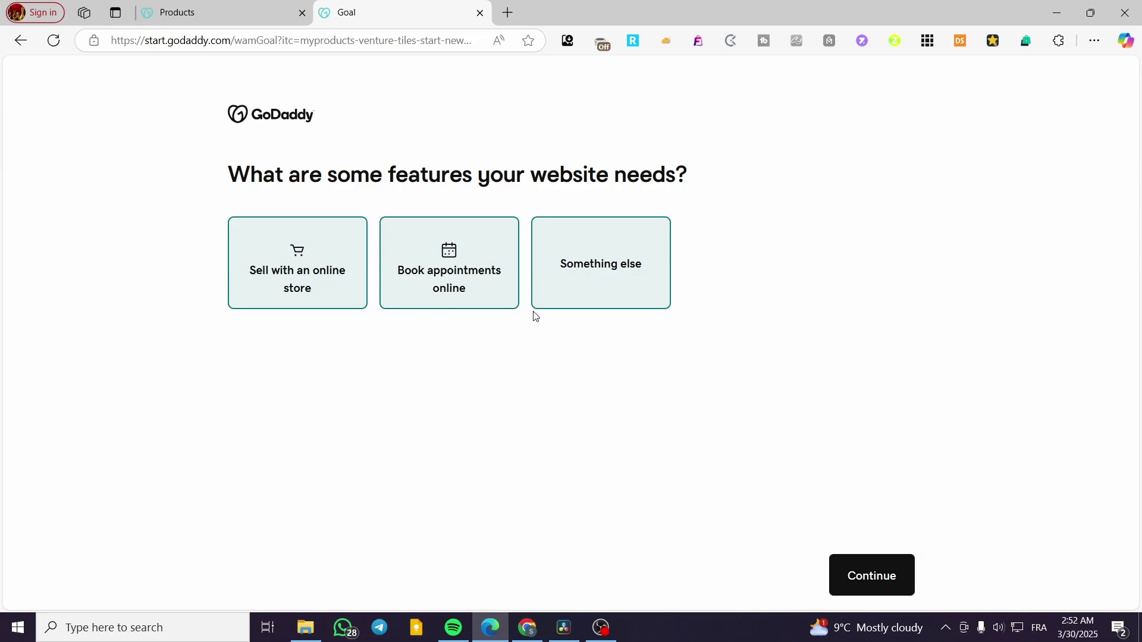
Step: Search categories for 'Sport' and pick Team Sports as the website category
left_click(875, 588)
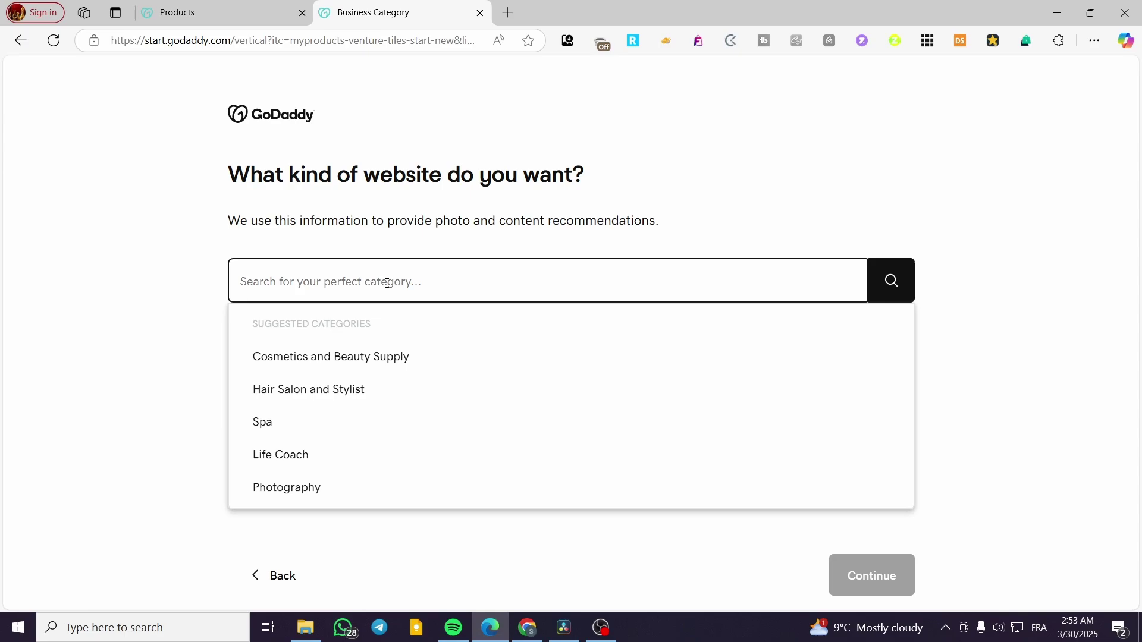
type("Sport")
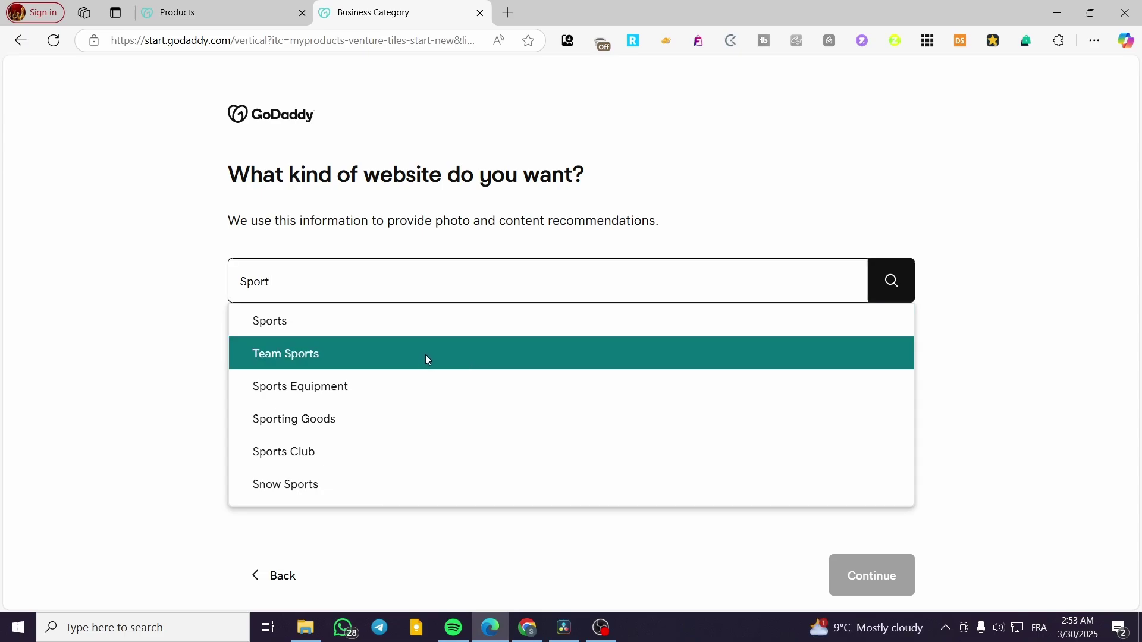
left_click(426, 354)
left_click(903, 574)
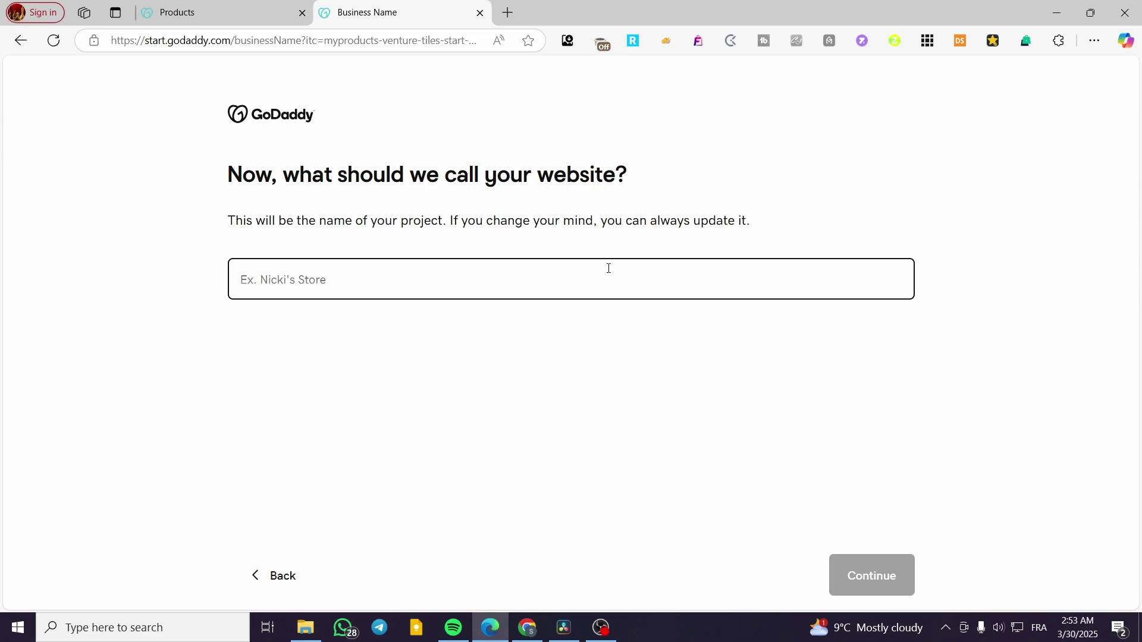
Step: Name the website 'Jack FC' and accept the prefilled contact details
type("J")
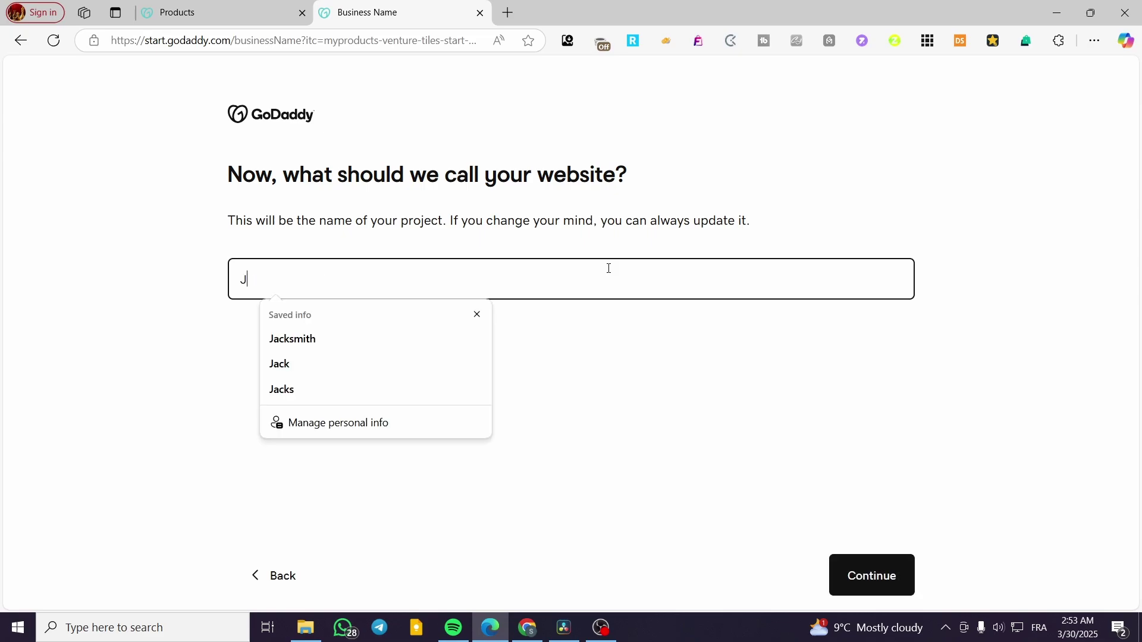
type("ack FC")
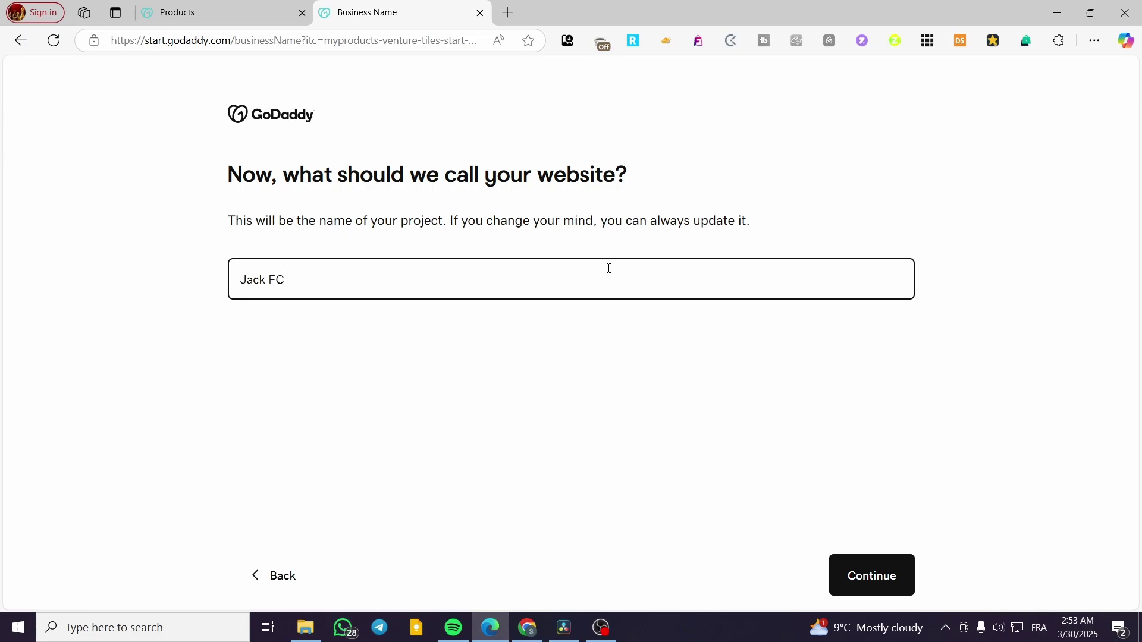
left_click(883, 587)
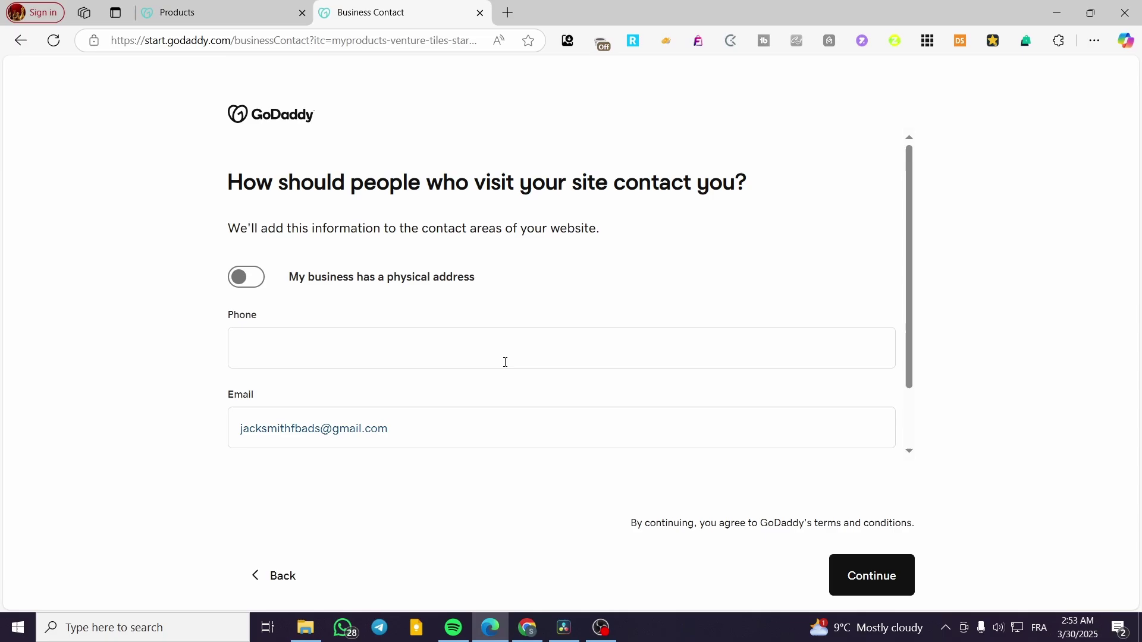
scroll(506, 362, "down", 1)
scroll(510, 367, "up", 1)
scroll(469, 345, "down", 1)
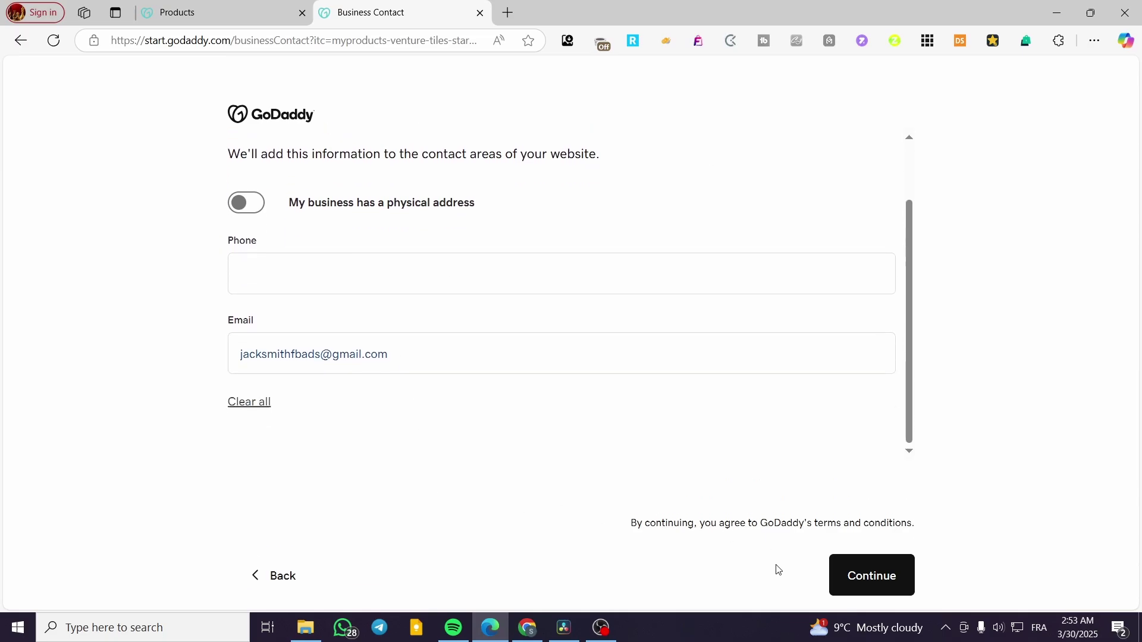
left_click(867, 580)
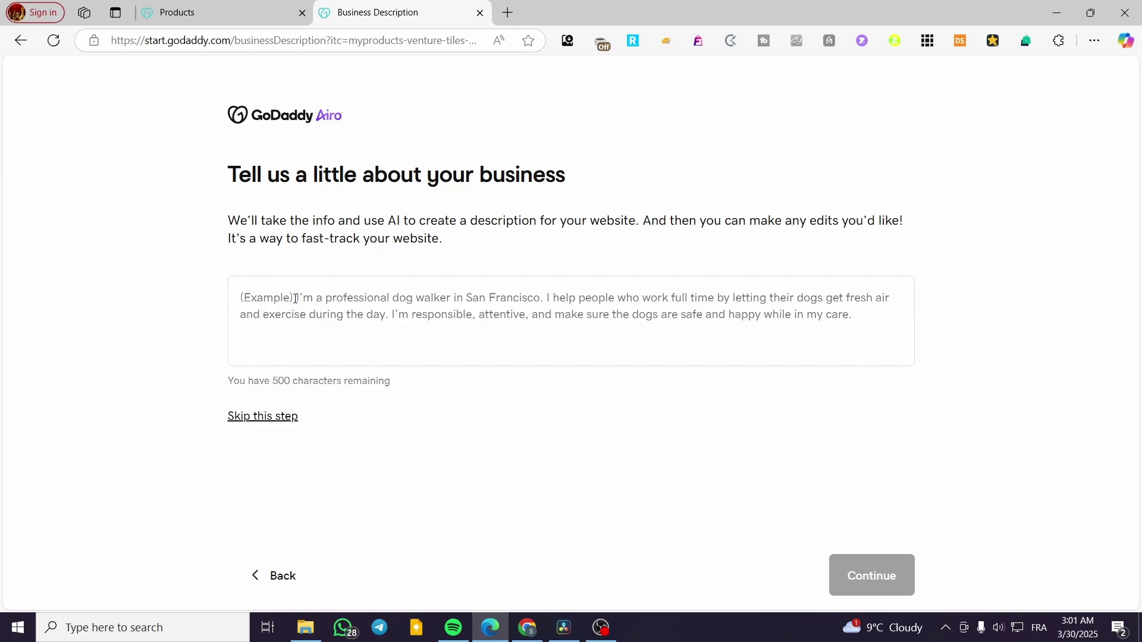
left_click(387, 361)
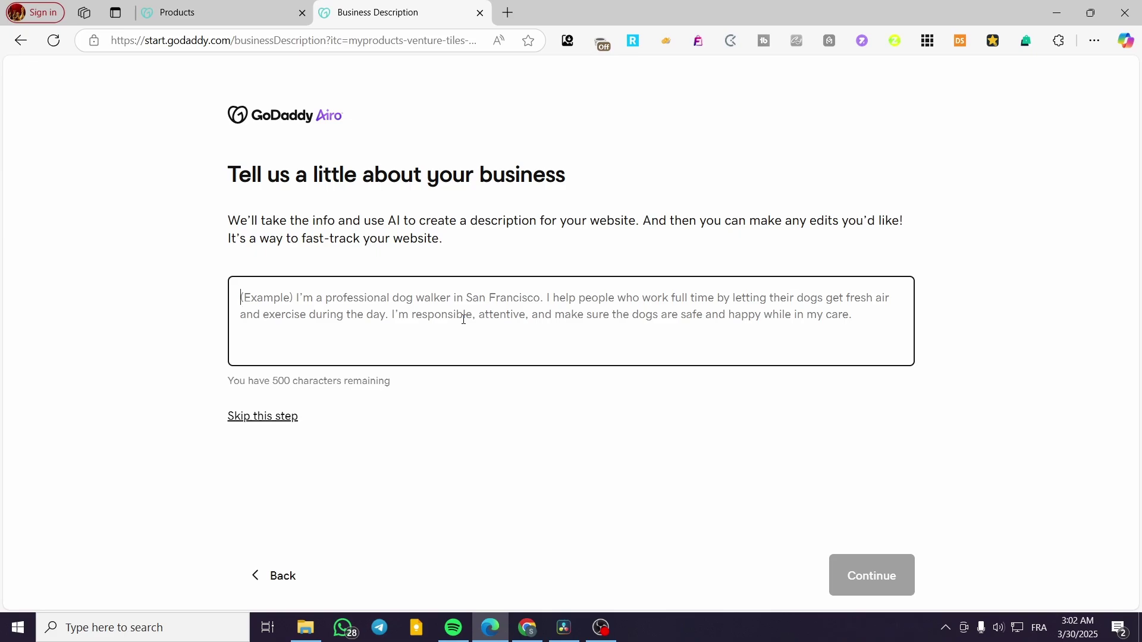
Step: Describe Jack FC as a 2023 New York football club in local league matches, recruiting players
type("we")
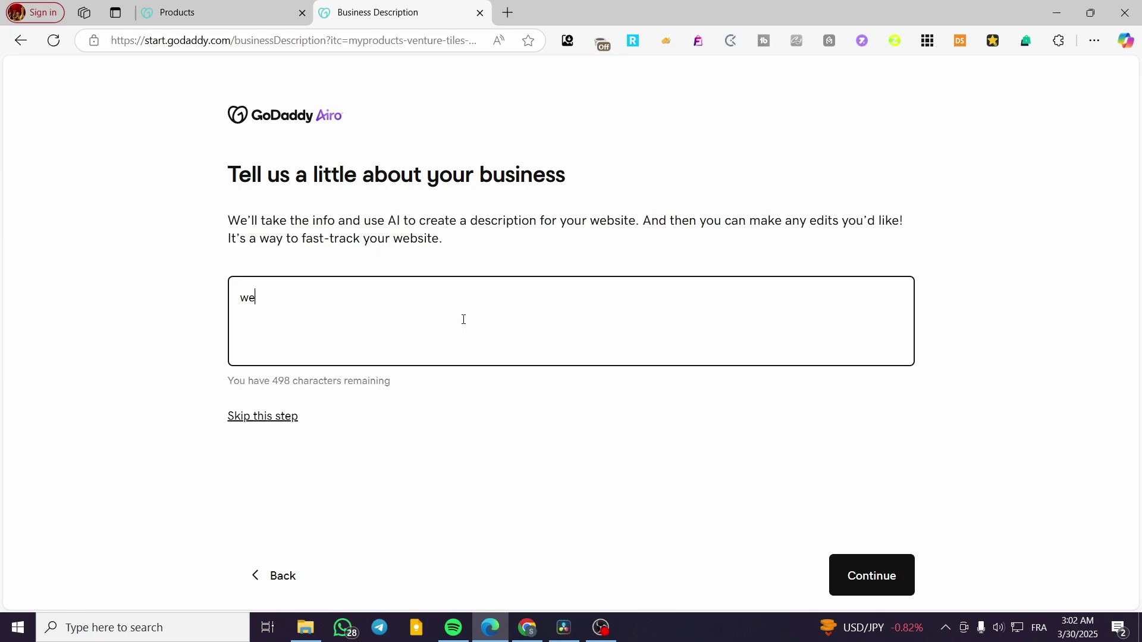
type(" are a football")
key("BackSpace")
key("BackSpace")
key("BackSpace")
key("BackSpace")
key("BackSpace")
key("BackSpace")
key("BackSpace")
key("BackSpace")
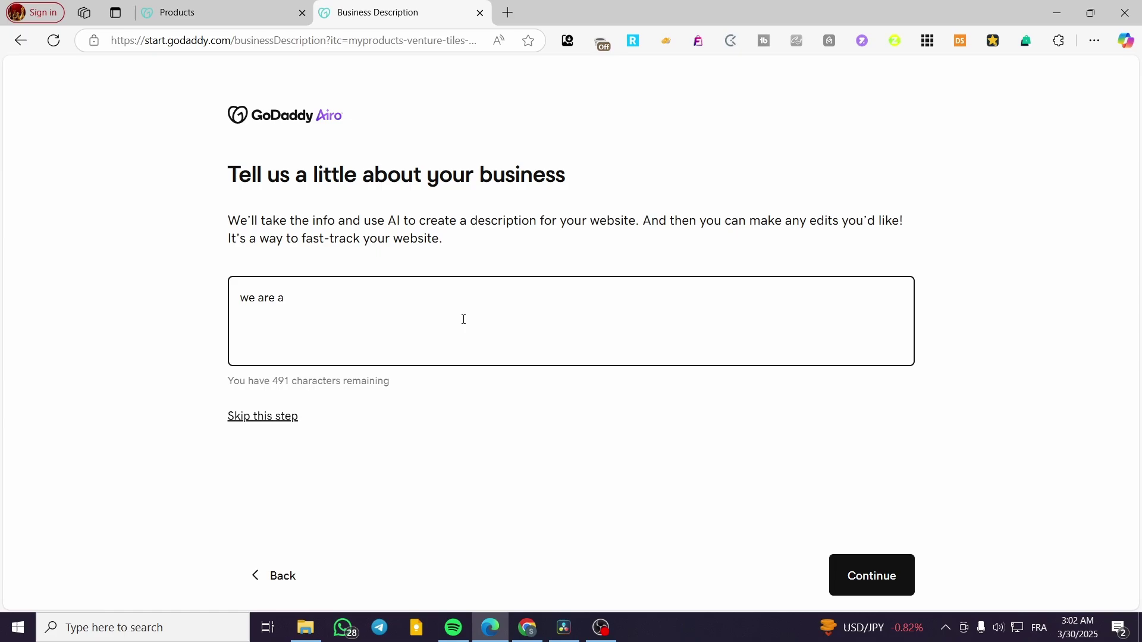
type("professi")
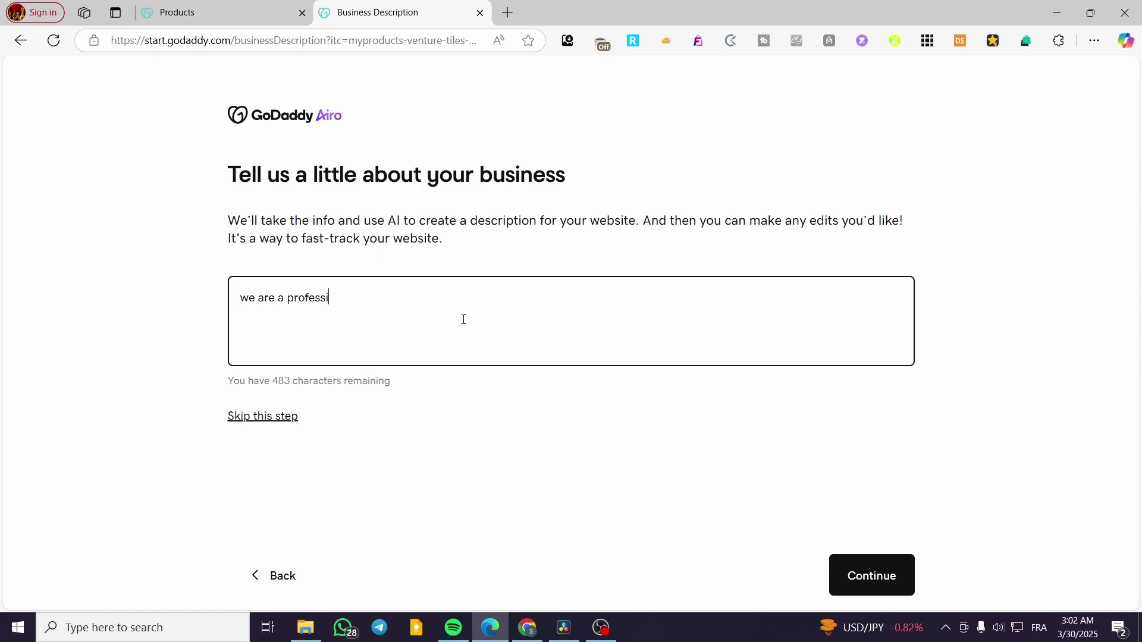
type("onal football cl")
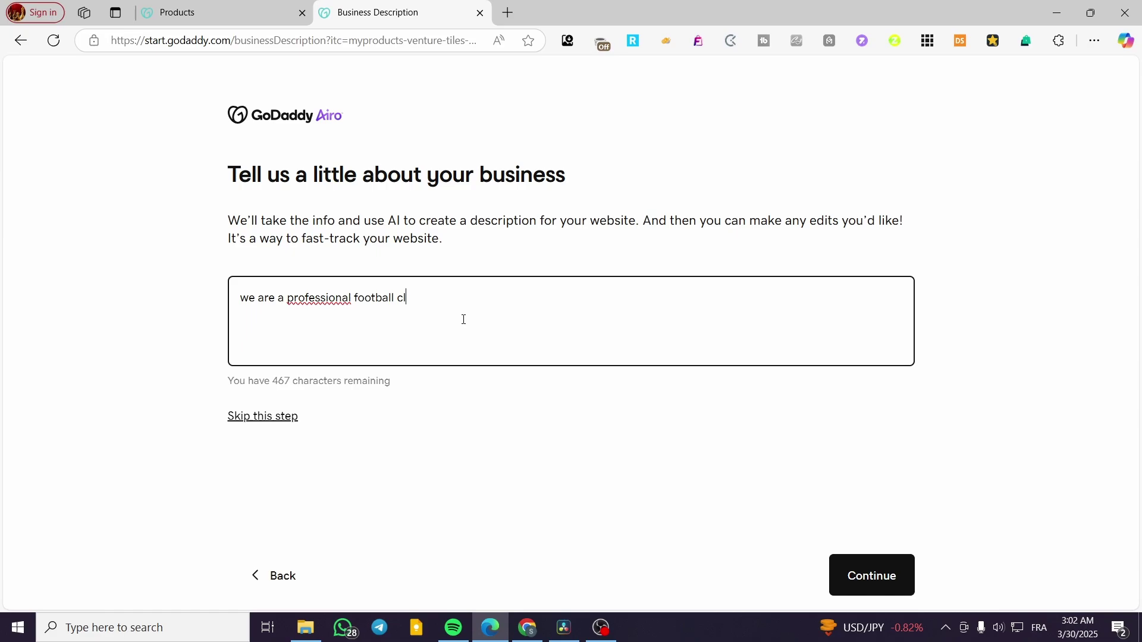
type("ub funded in 202")
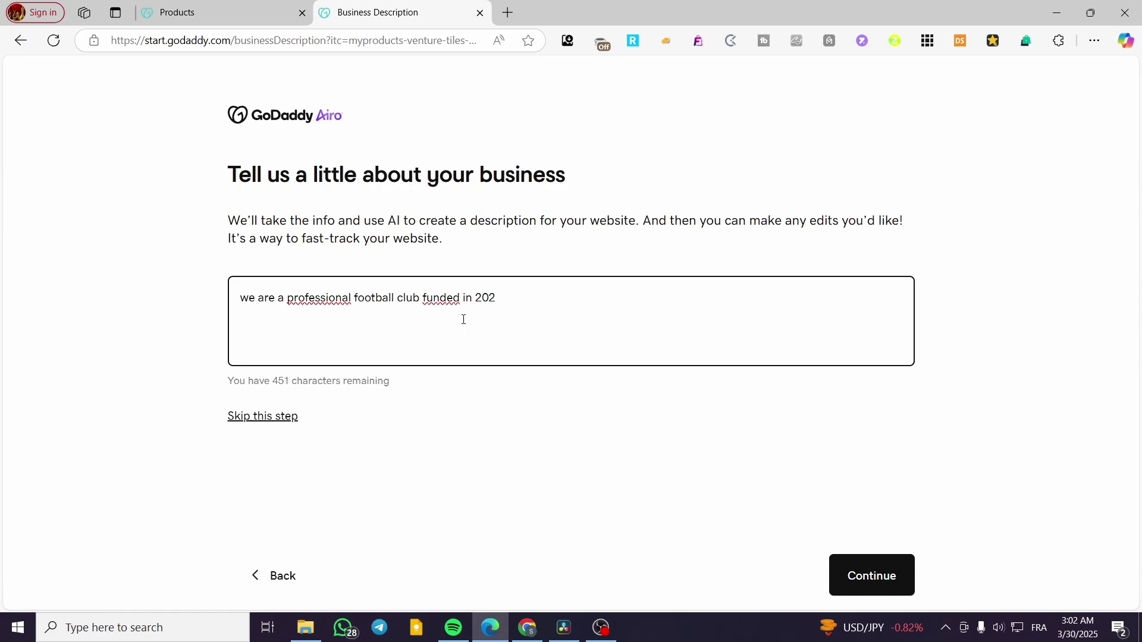
type("3, we ha")
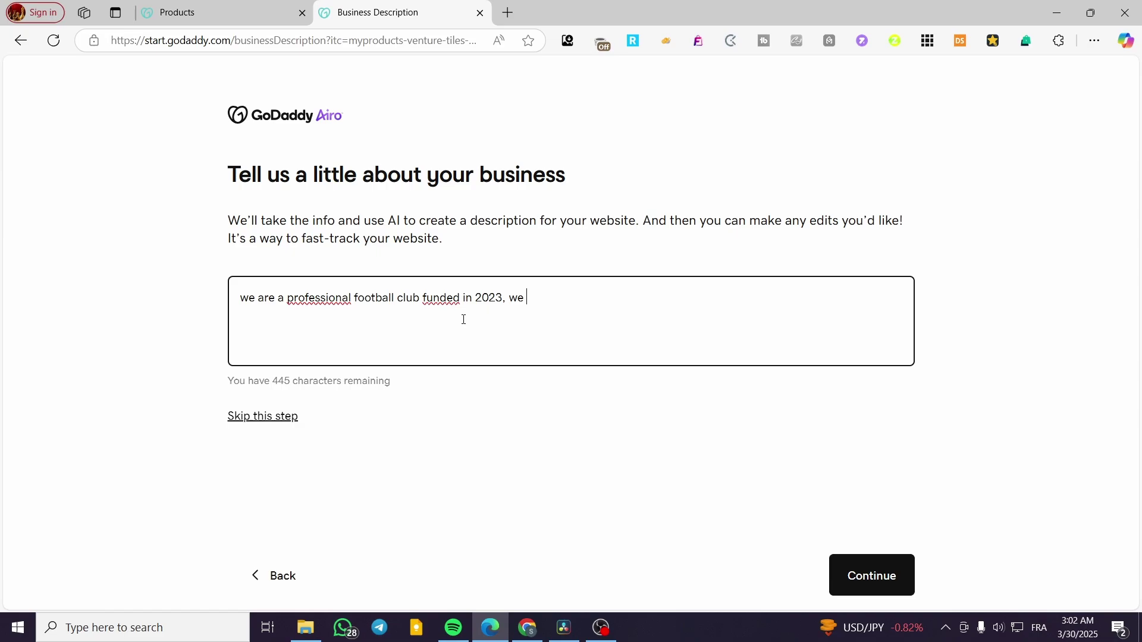
key("BackSpace")
key("BackSpace")
key("BackSpace")
key("BackSpace")
type("based on New York")
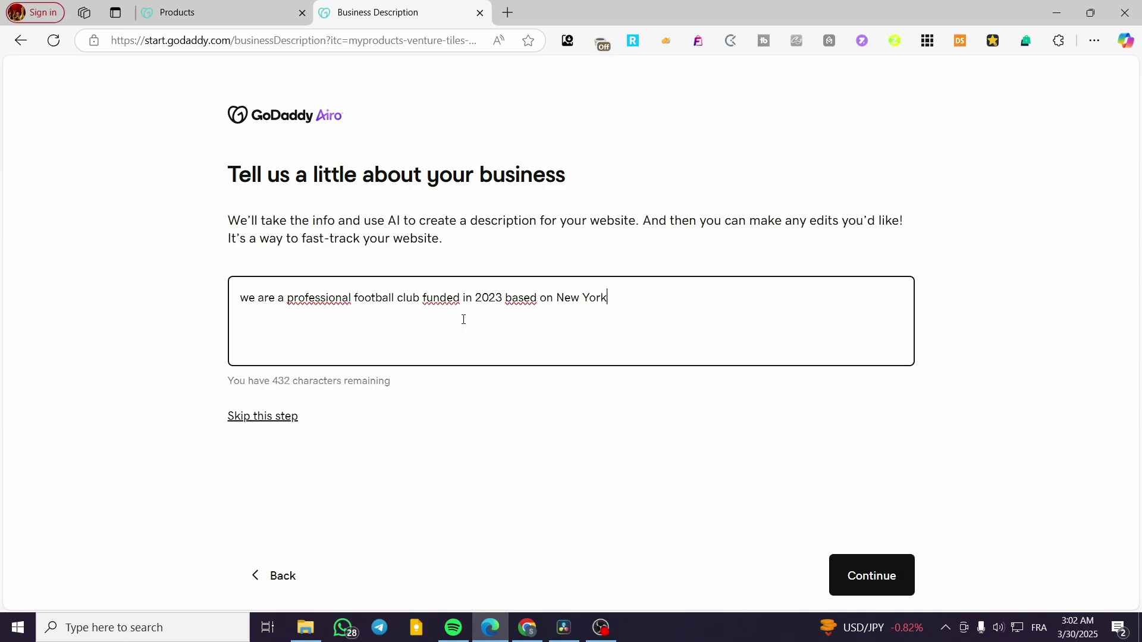
type(", we are hav")
key("BackSpace")
type("ving")
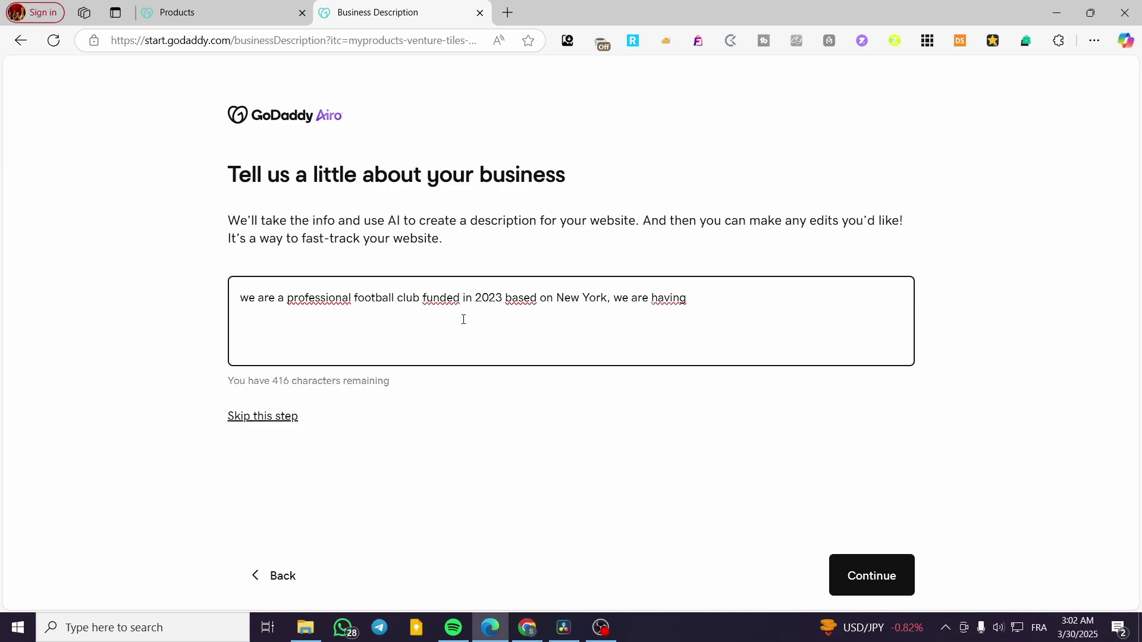
type(" professi")
type("onal ")
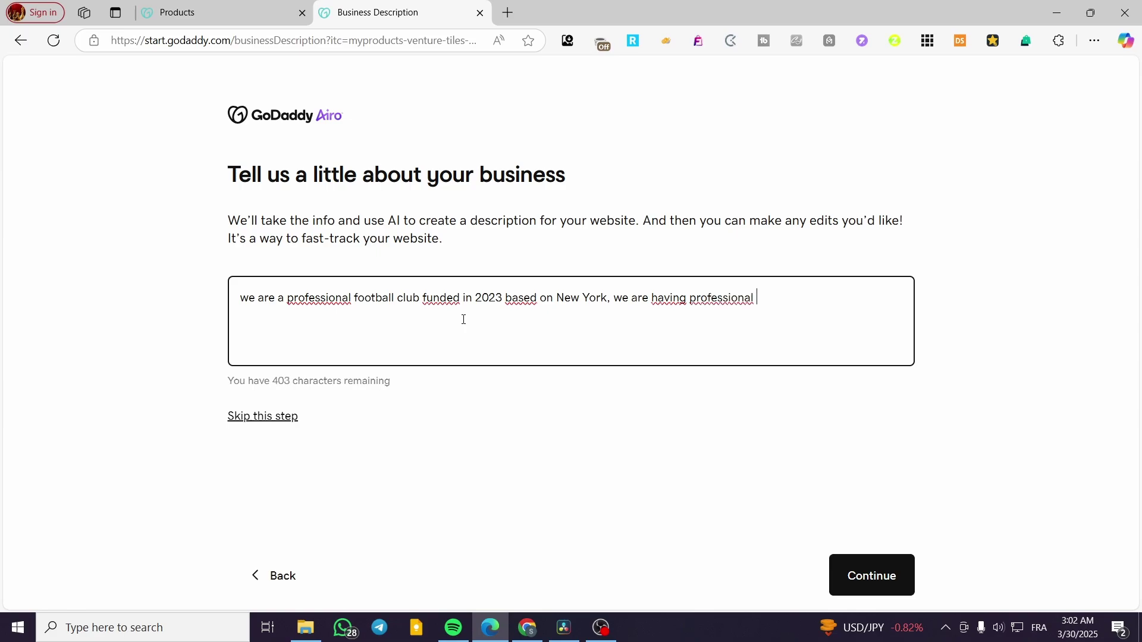
type("matche")
key("BackSpace")
key("BackSpace")
key("BackSpace")
key("BackSpace")
key("BackSpace")
key("BackSpace")
key("BackSpace")
type("soccer matches in the loca")
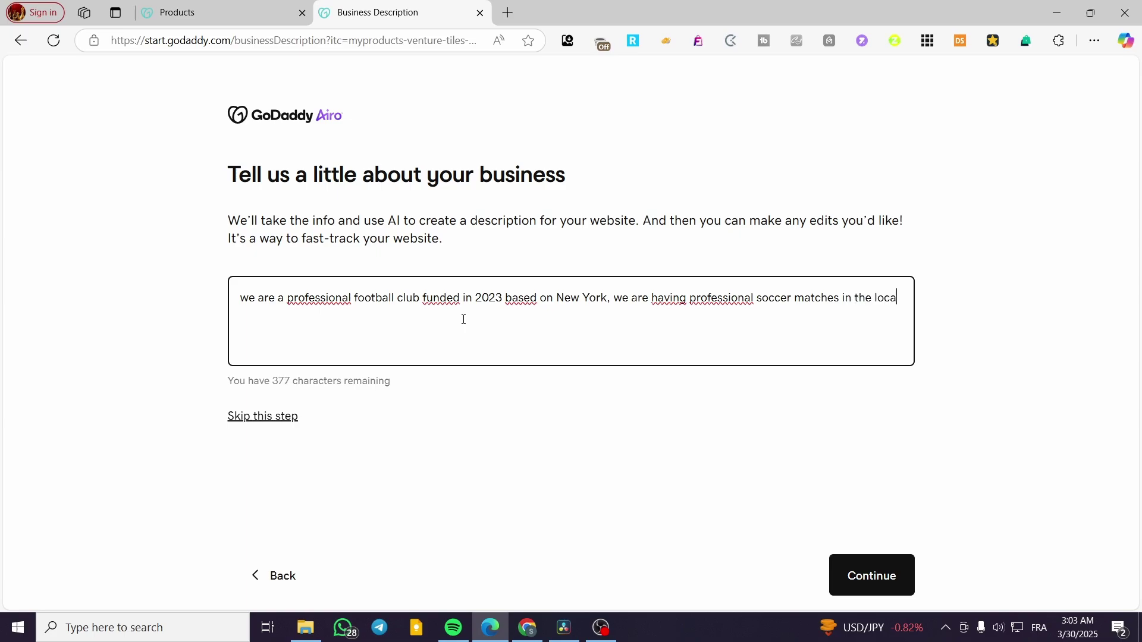
type("l league,")
type("we are ")
type("on activ")
type("e r")
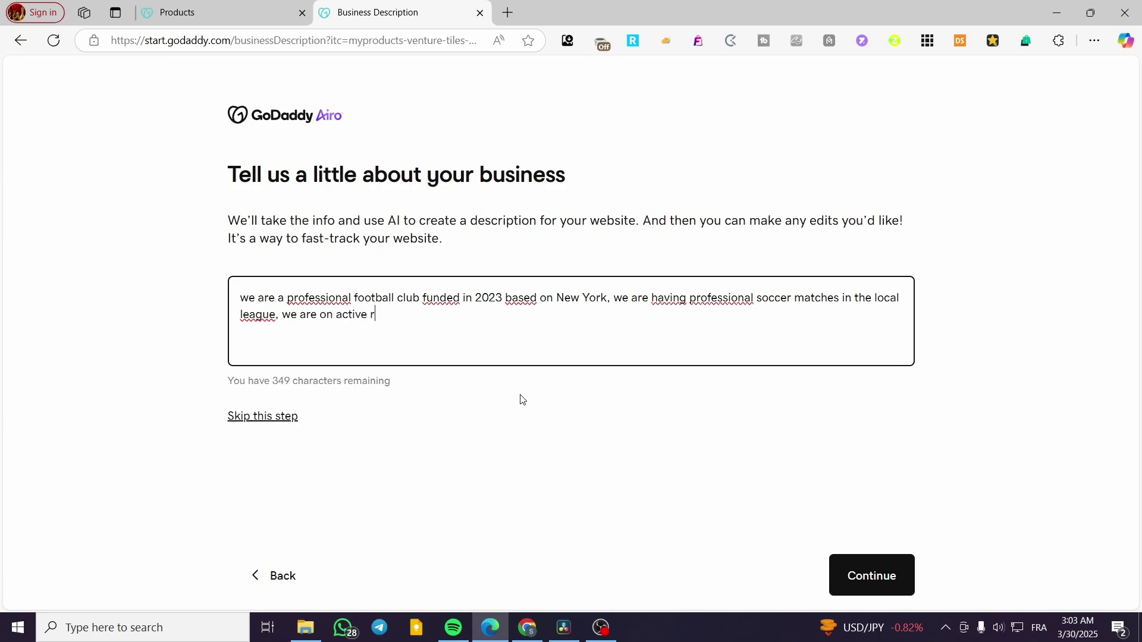
type("ecruiting for professional players.")
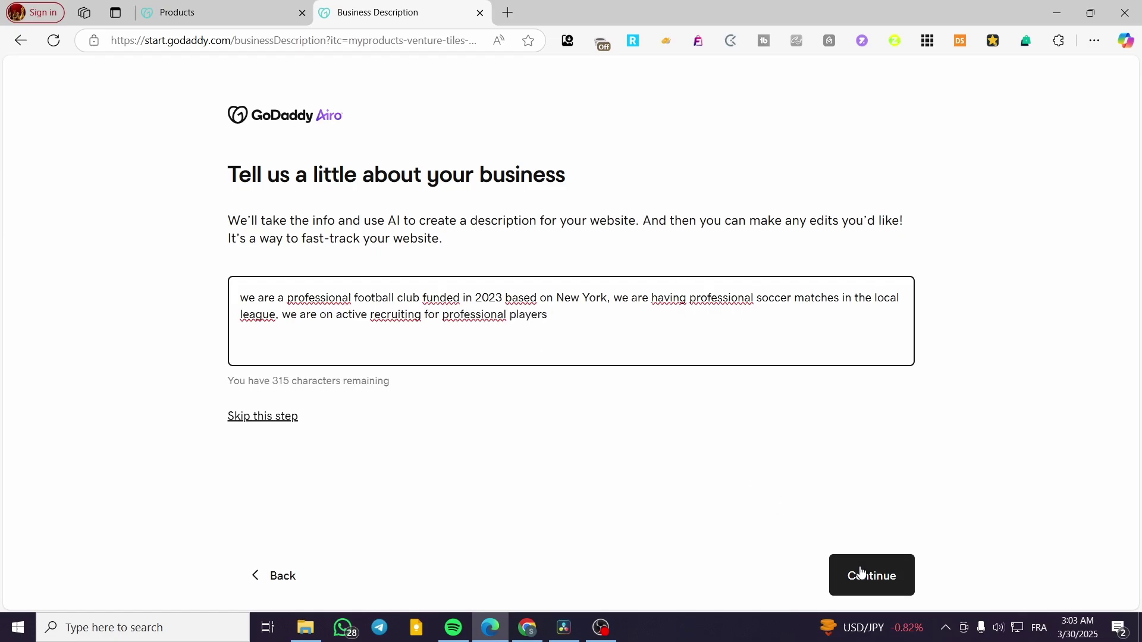
Step: Submit the business description and close the Compare plans pop-up
left_click(861, 575)
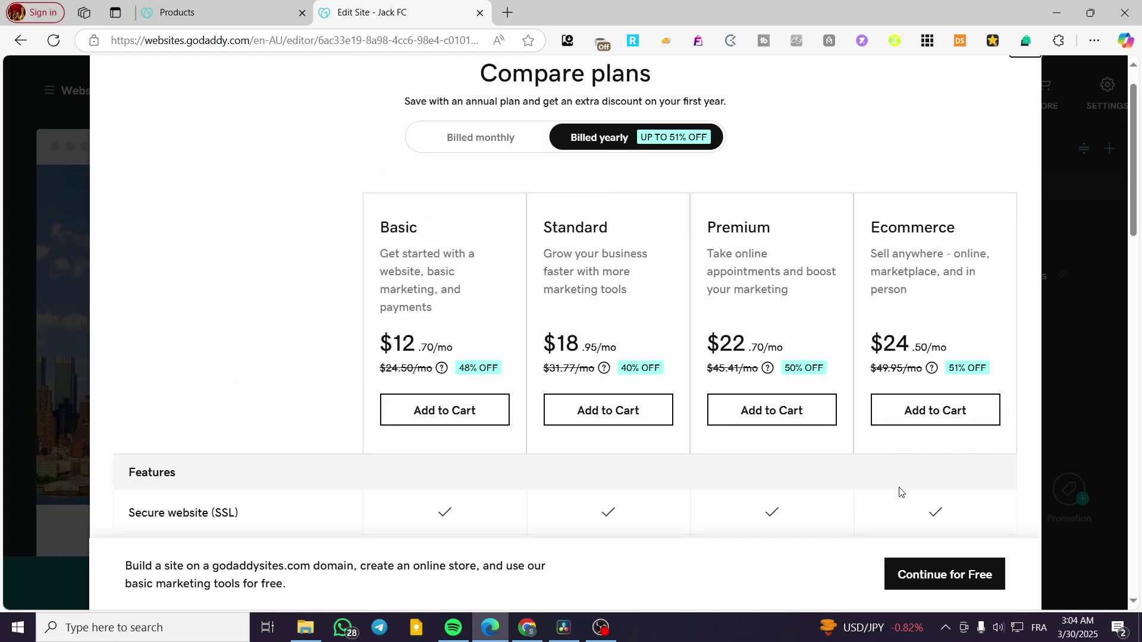
scroll(829, 484, "up", 1)
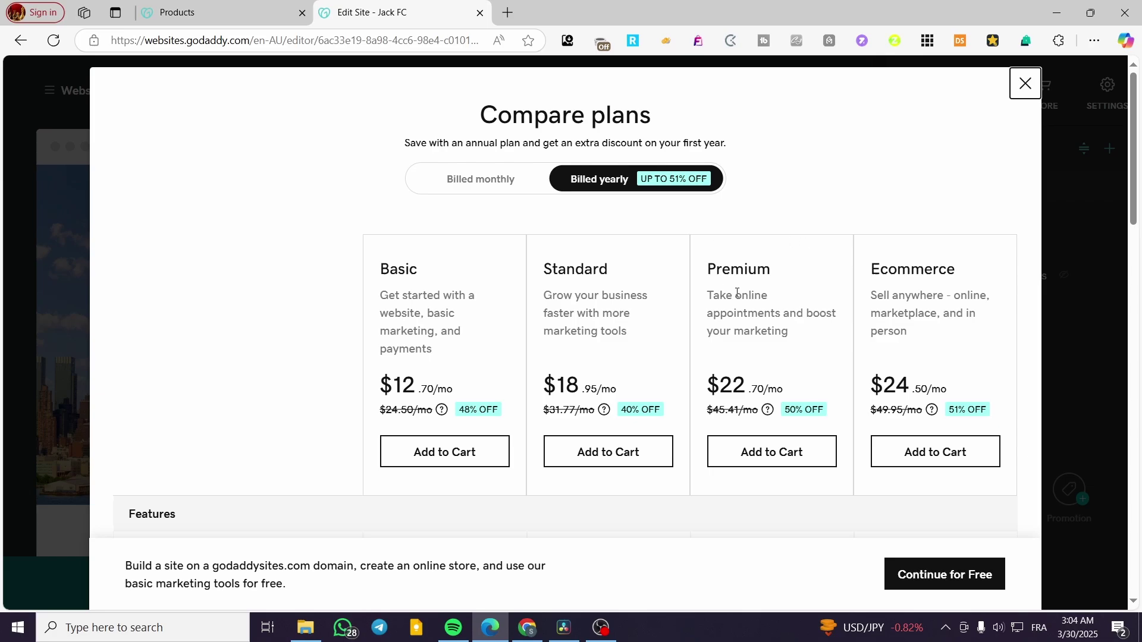
left_click(1024, 83)
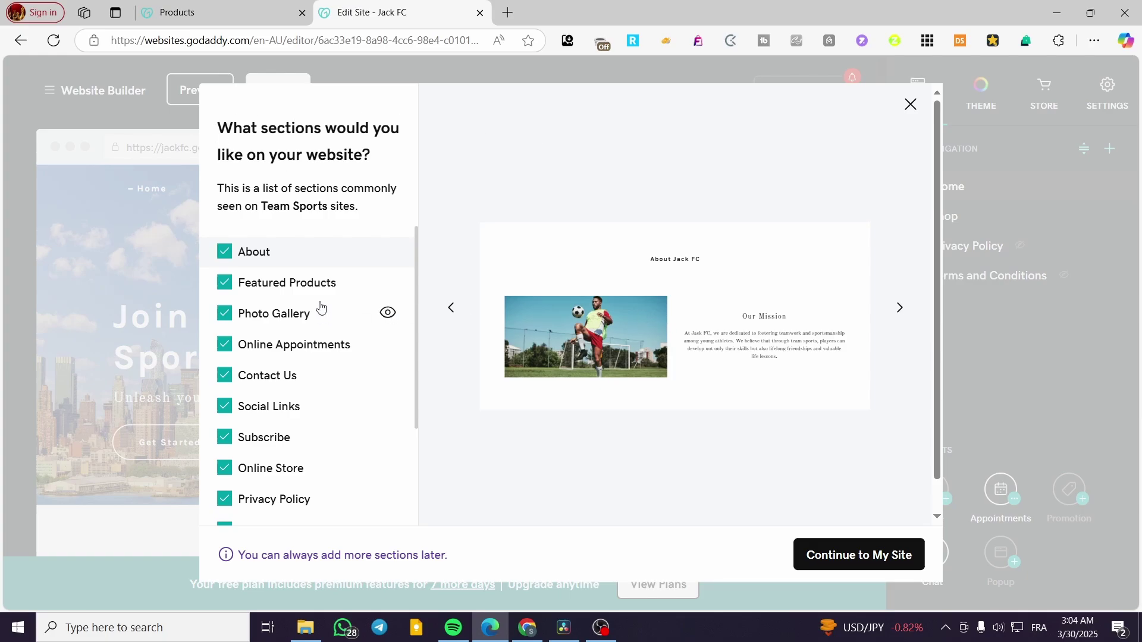
Step: Include the Introduction section and preview the About and Featured Products sections
scroll(313, 254, "down", 1)
scroll(314, 254, "down", 1)
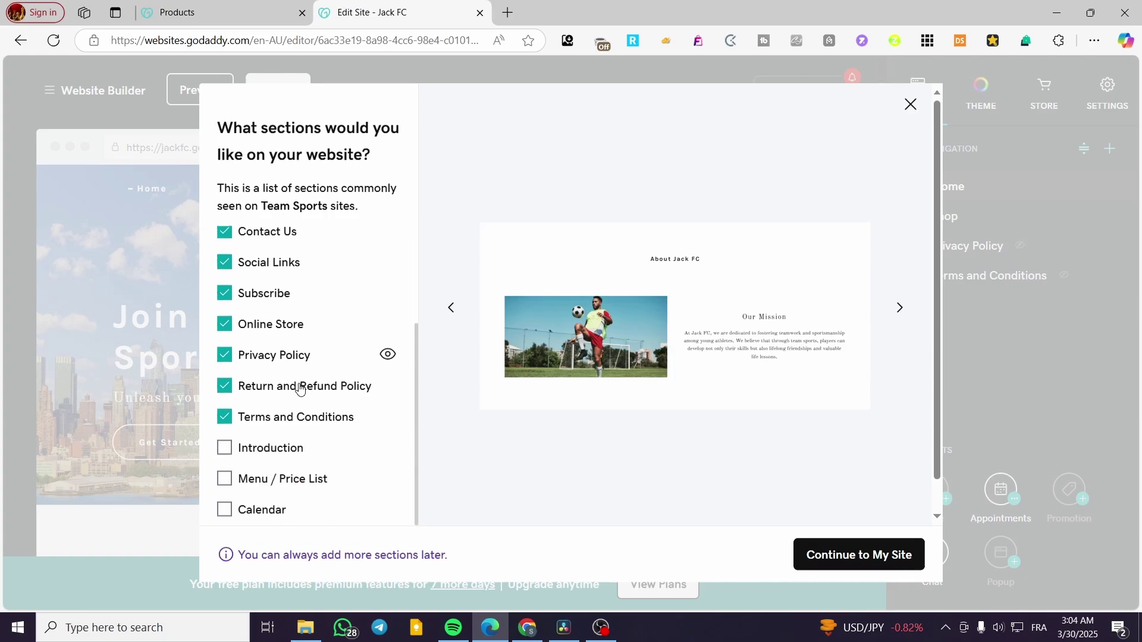
left_click(225, 449)
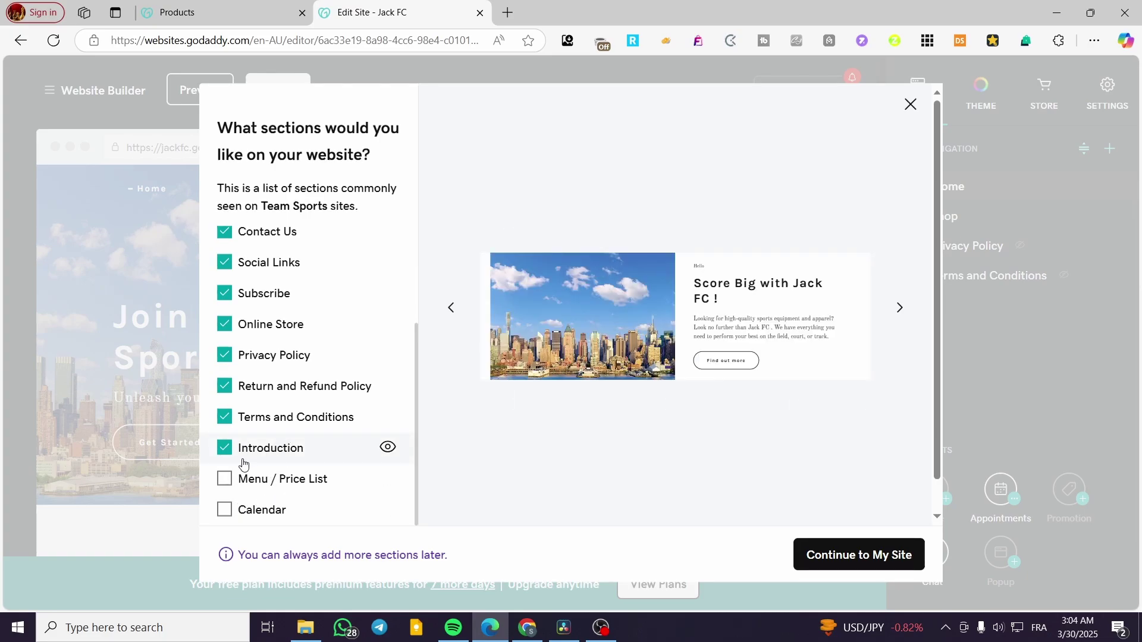
scroll(270, 440, "up", 2)
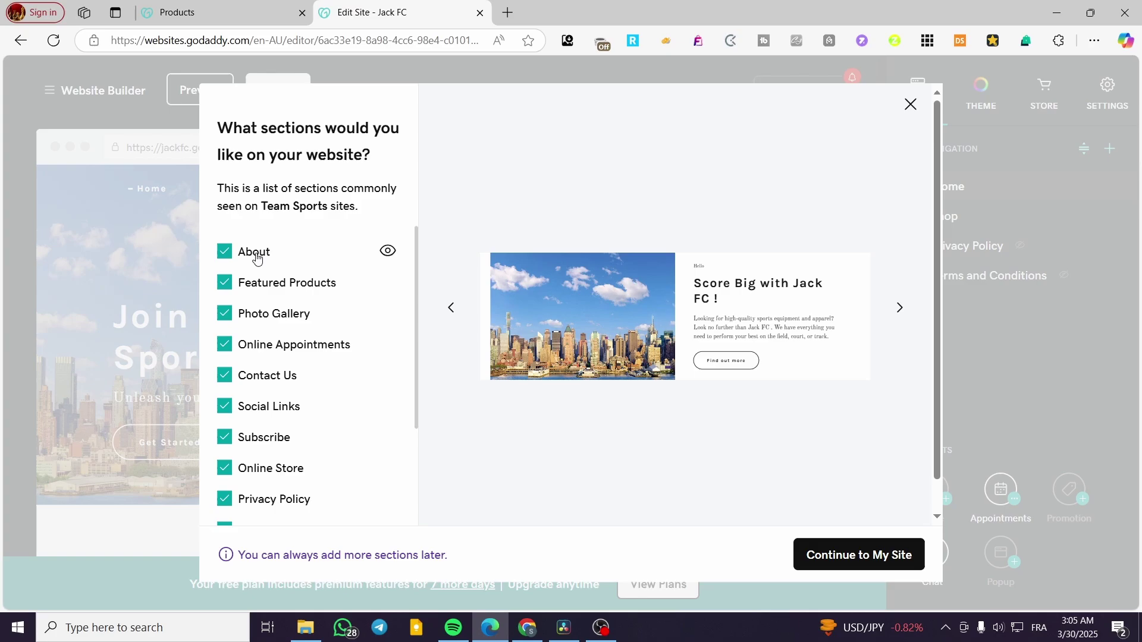
left_click(387, 250)
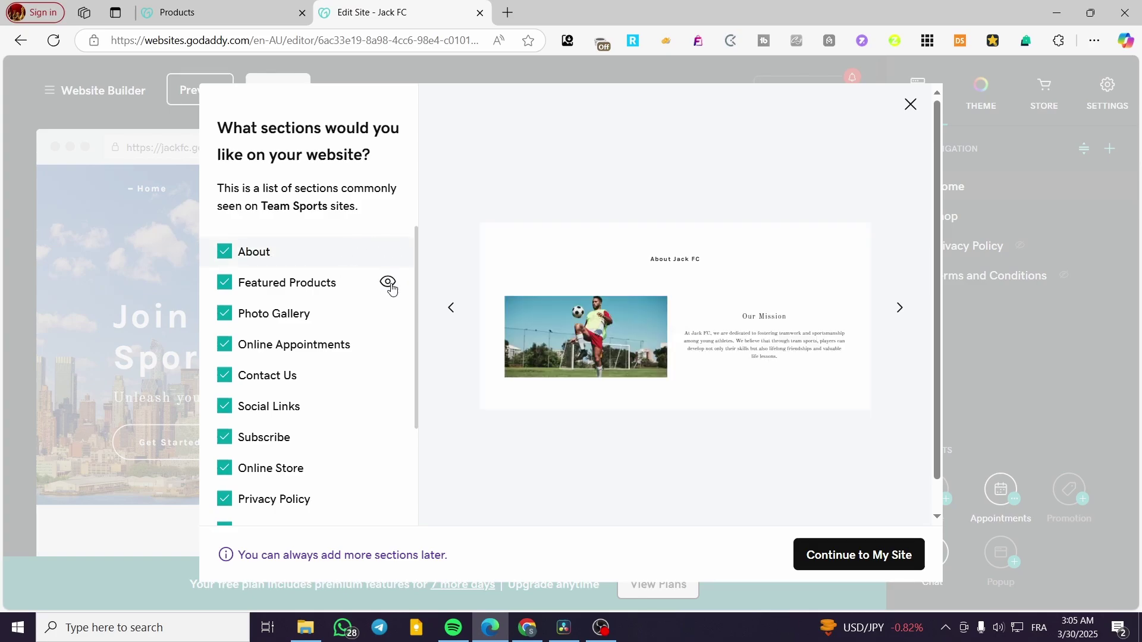
left_click(388, 283)
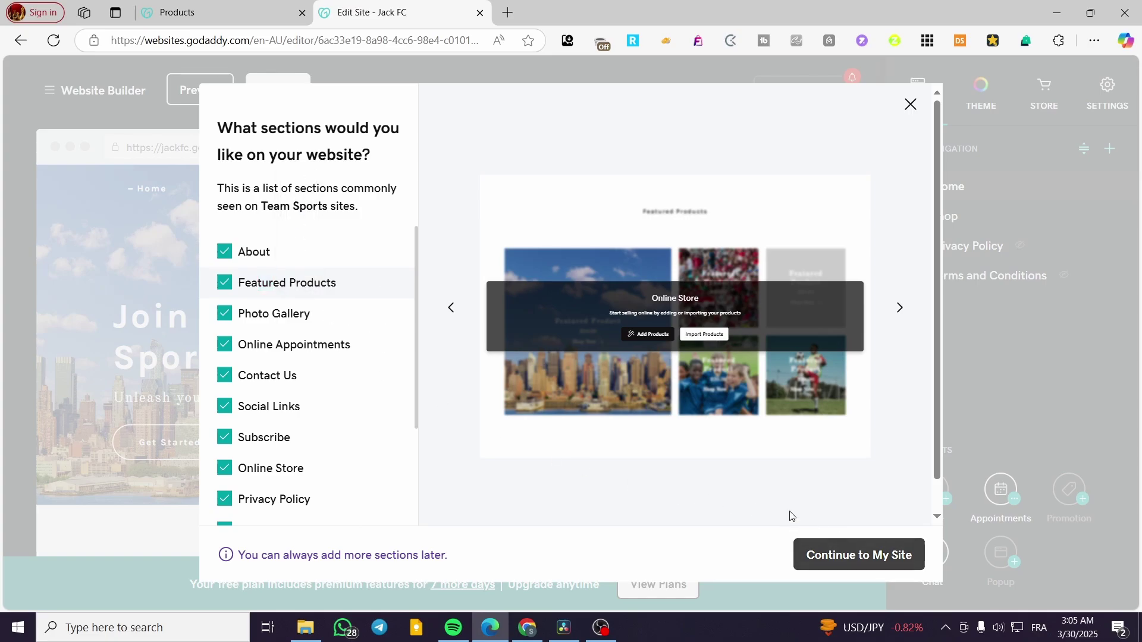
Step: Exclude the Featured Products, Online Appointments and Online Store sections
left_click(224, 284)
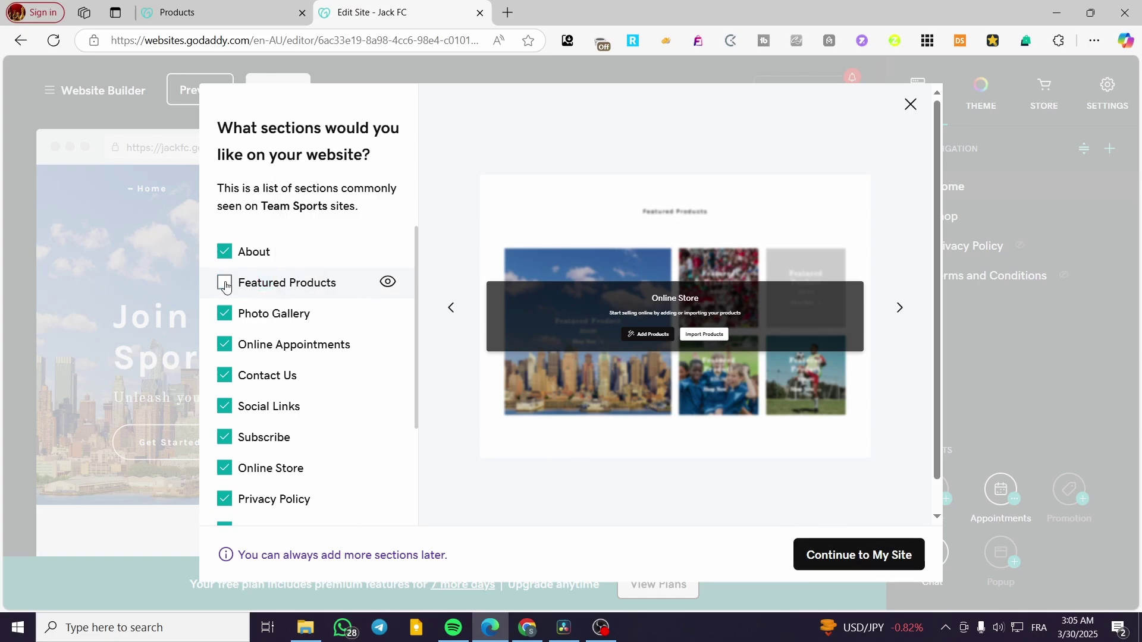
left_click(224, 346)
scroll(299, 315, "down", 1)
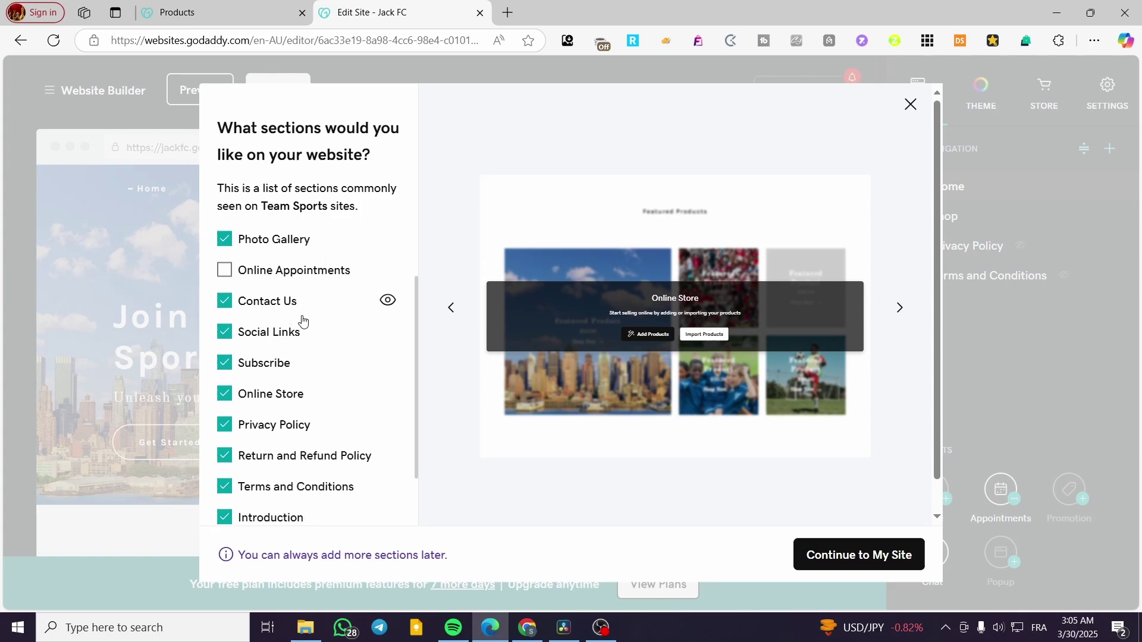
left_click(224, 395)
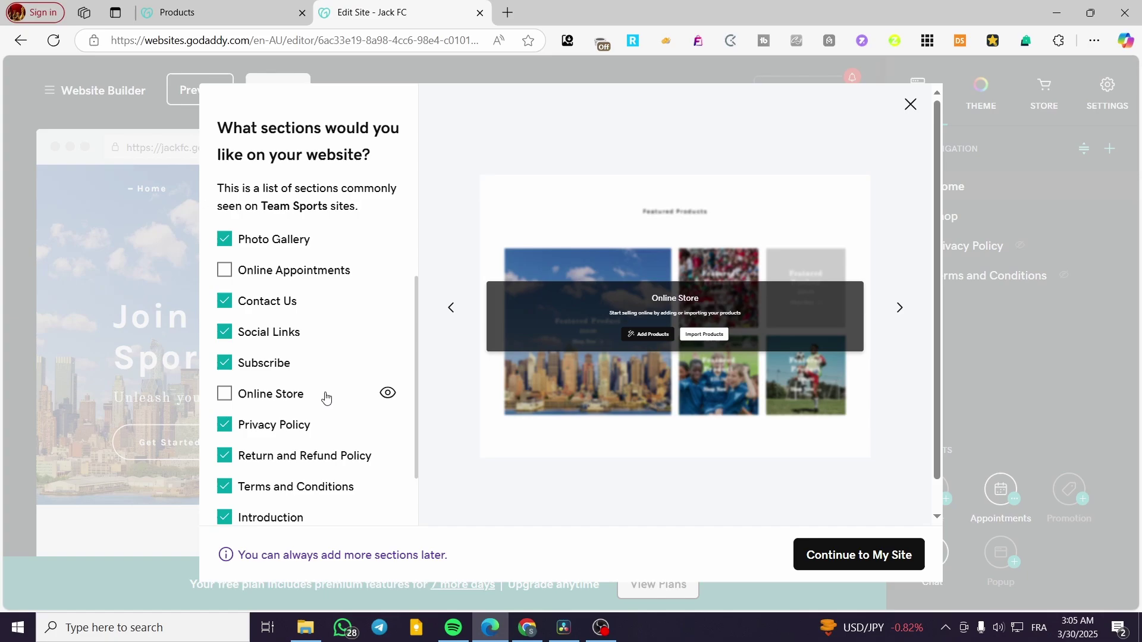
scroll(329, 393, "down", 1)
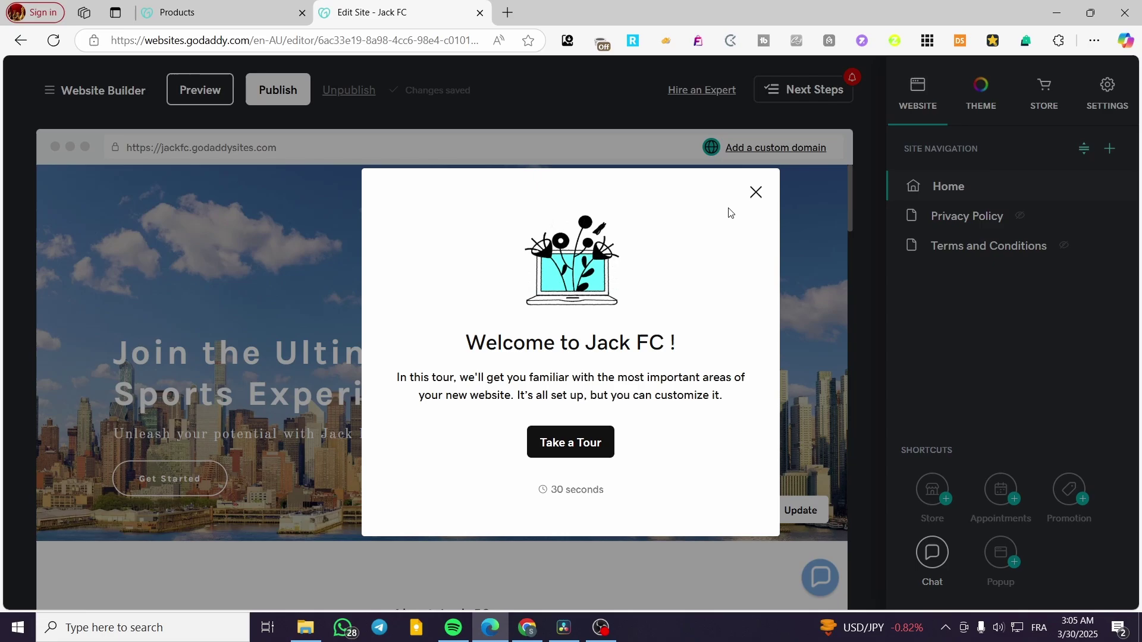
Step: Dismiss the welcome tour and Next Steps tip, then scroll through the hero, About and gallery
left_click(751, 193)
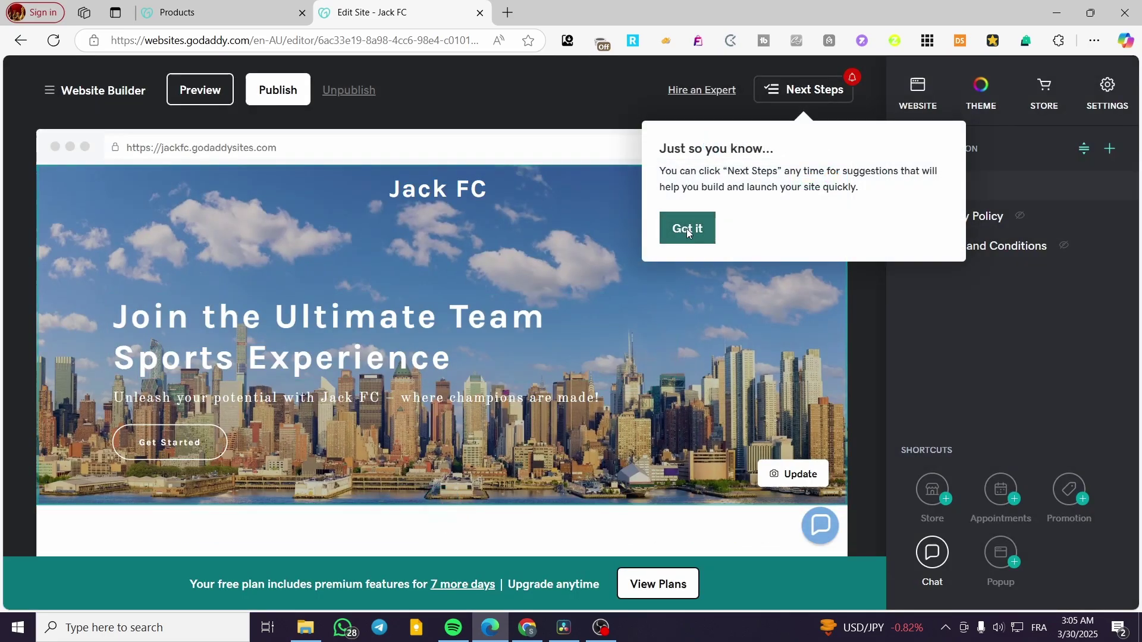
left_click(685, 227)
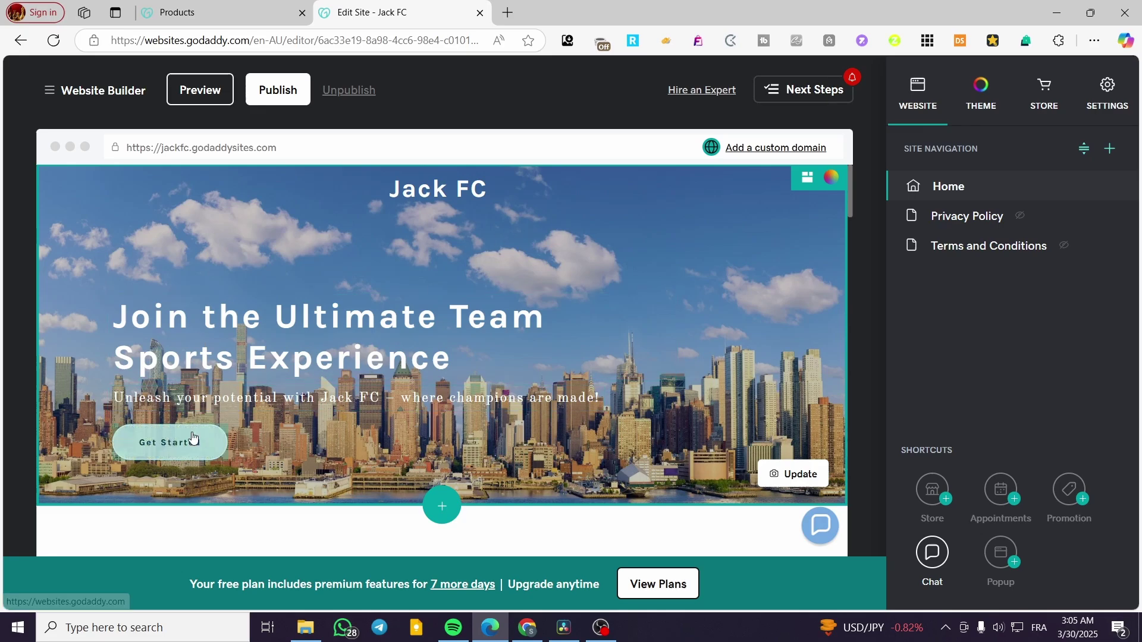
scroll(455, 375, "down", 3)
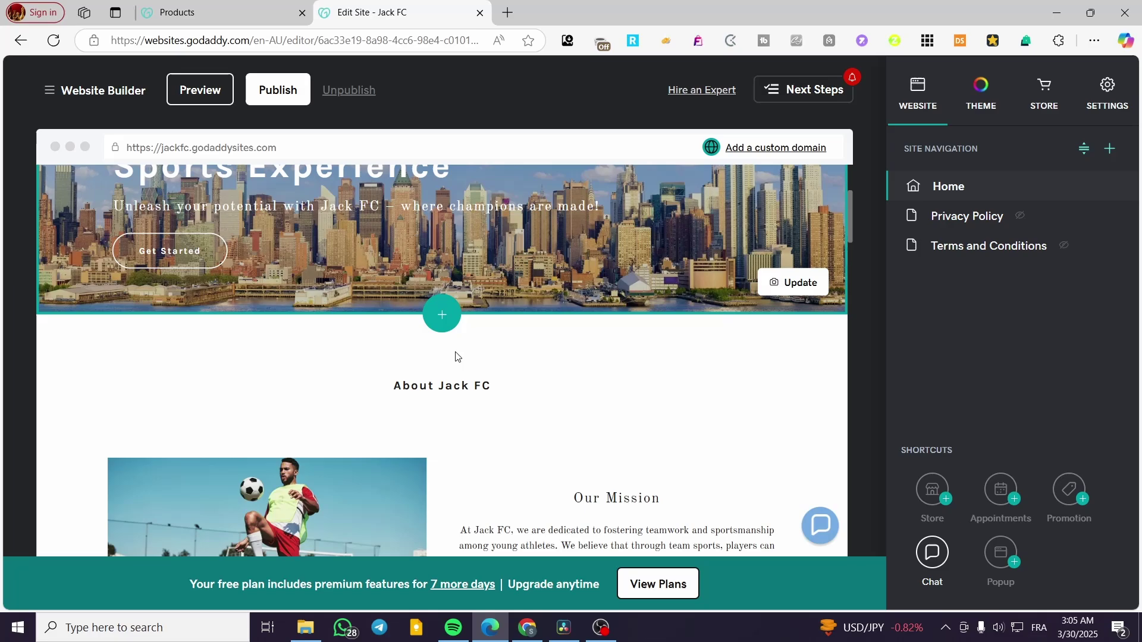
scroll(390, 382, "down", 3)
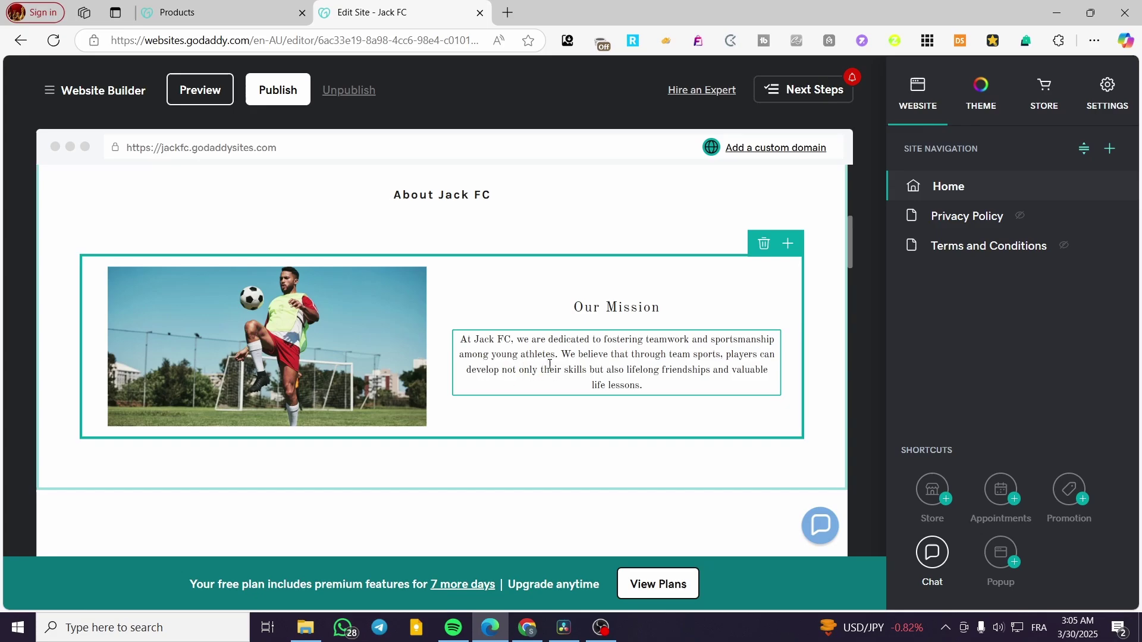
scroll(613, 354, "down", 1)
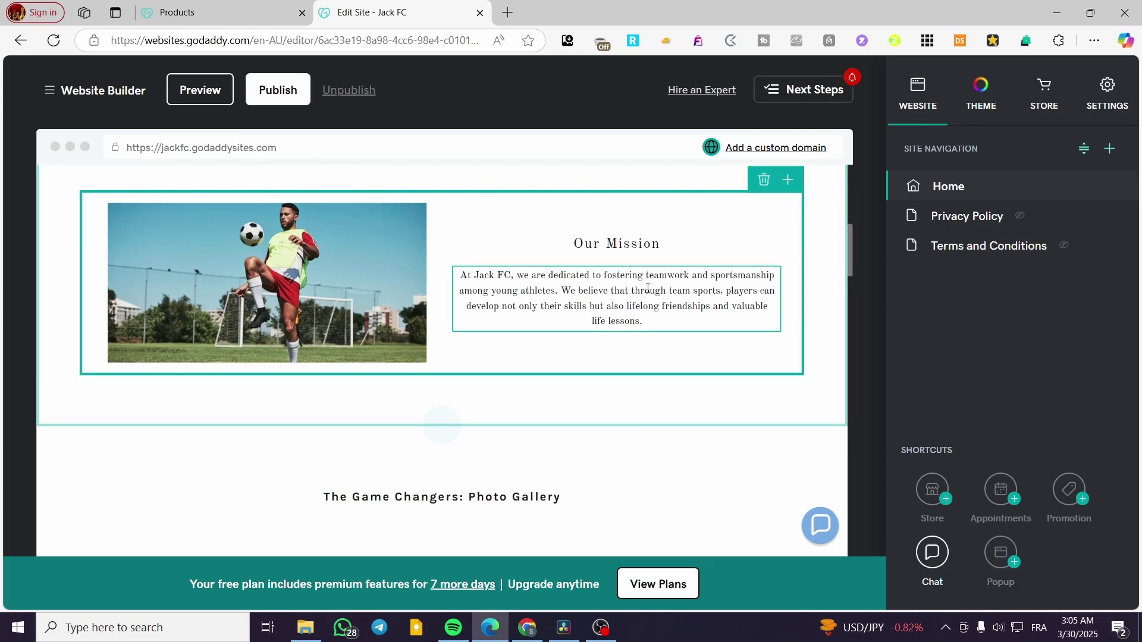
scroll(308, 283, "down", 3)
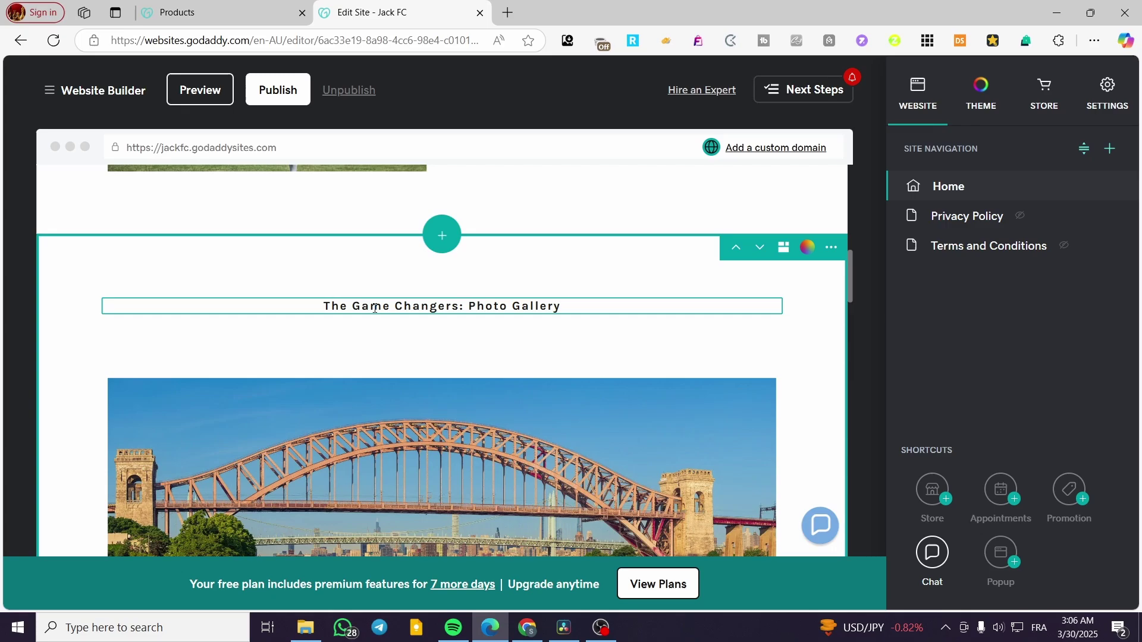
scroll(507, 312, "down", 5)
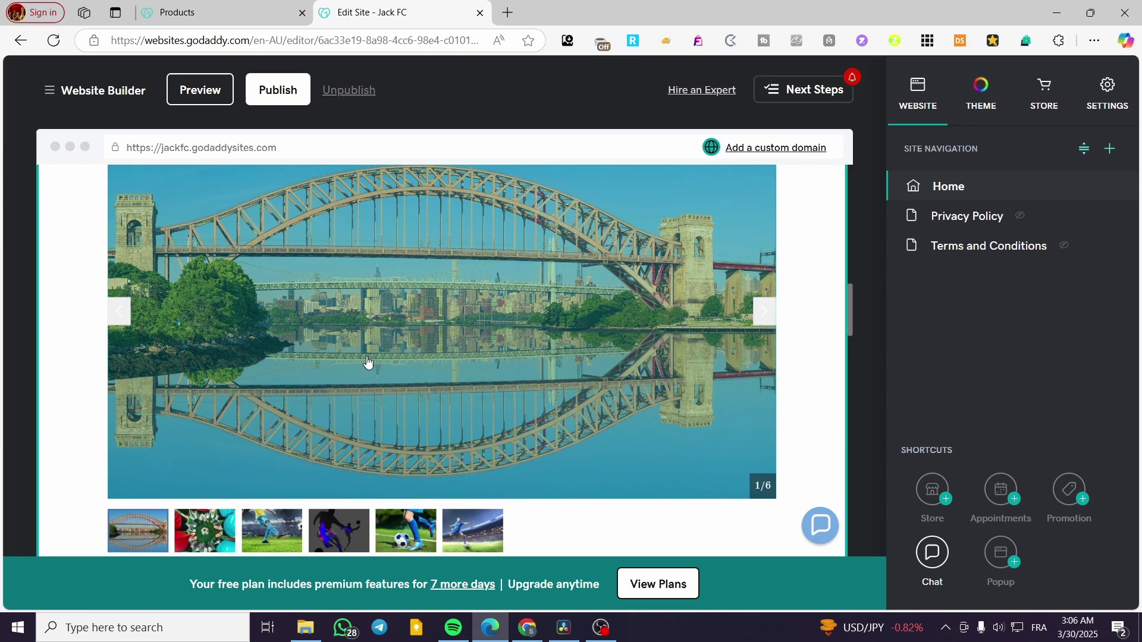
Step: Open the first gallery photo's image settings, browsing replacements but keeping the bridge picture
left_click(471, 474)
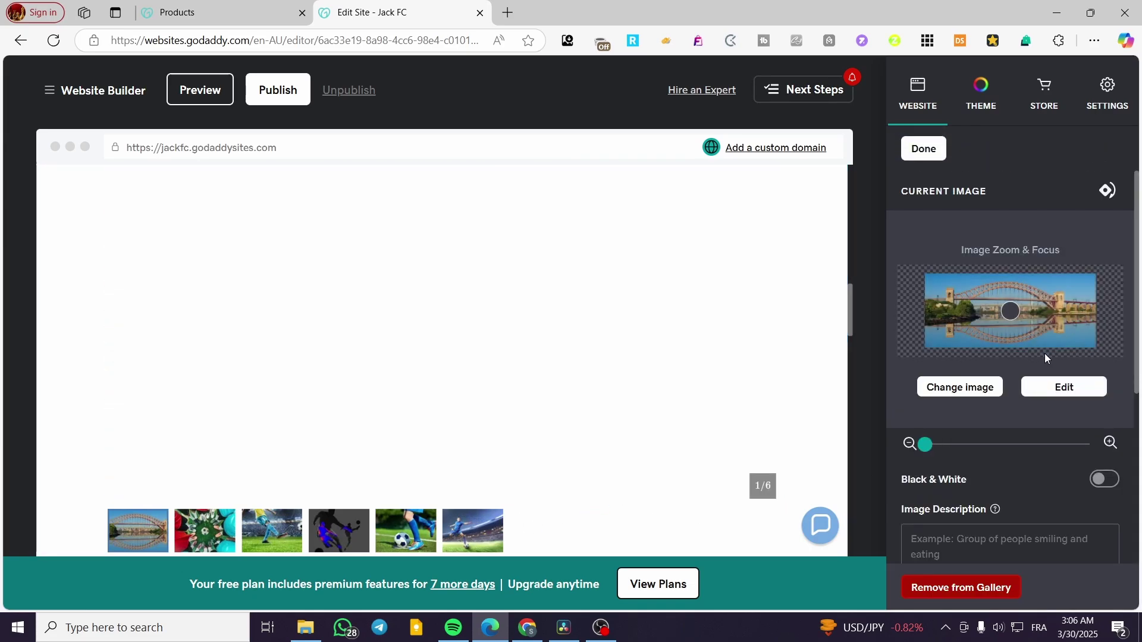
left_click(1054, 386)
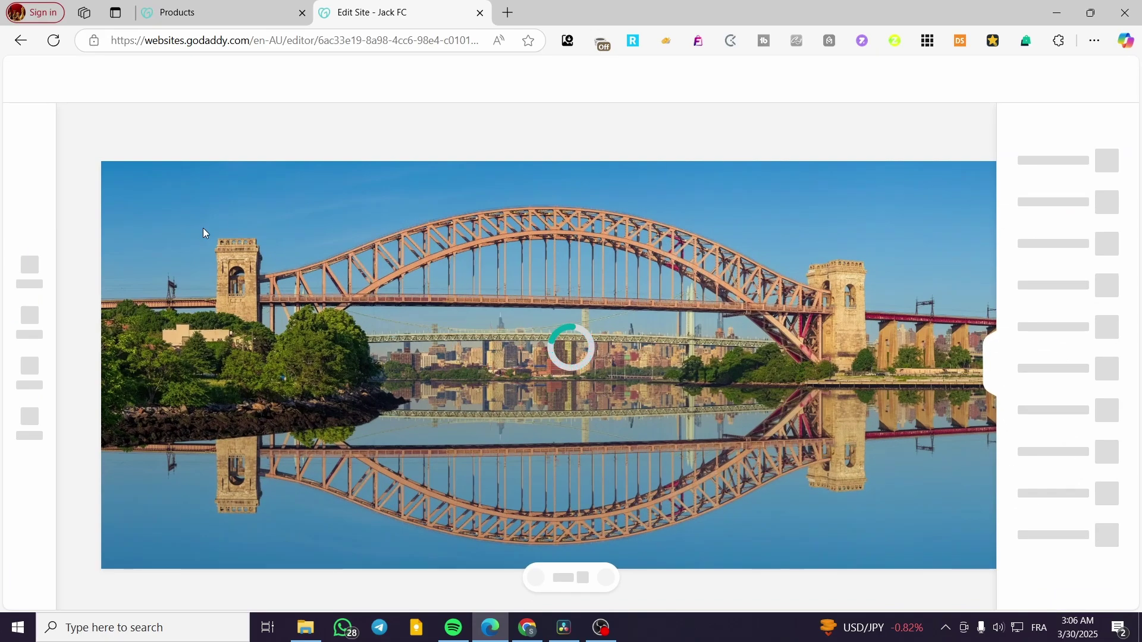
left_click(211, 7)
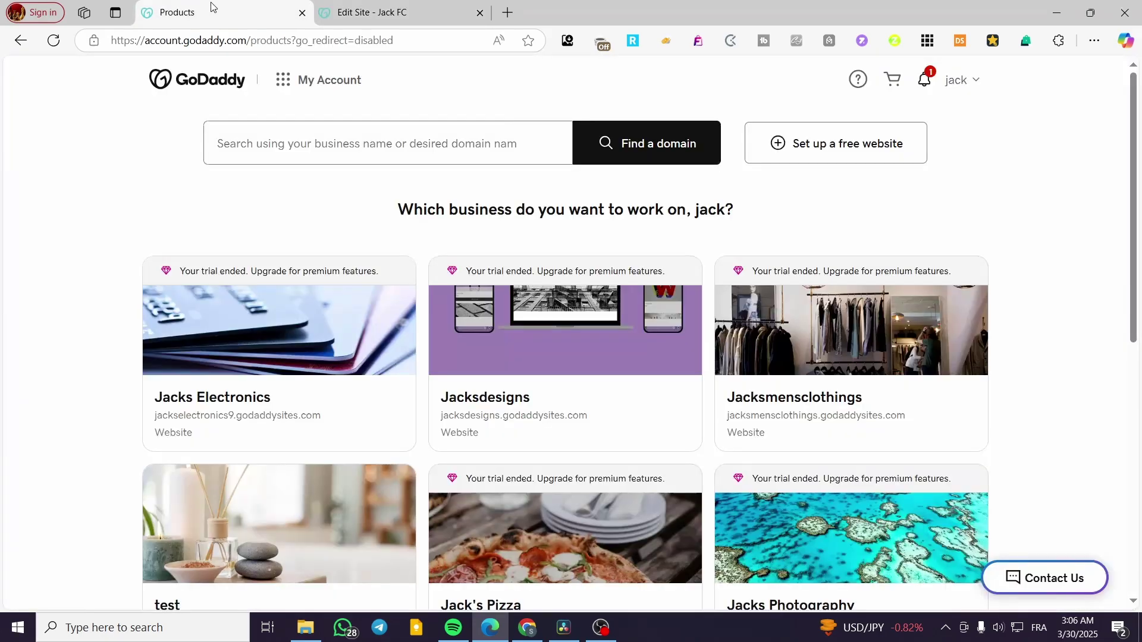
left_click(368, 12)
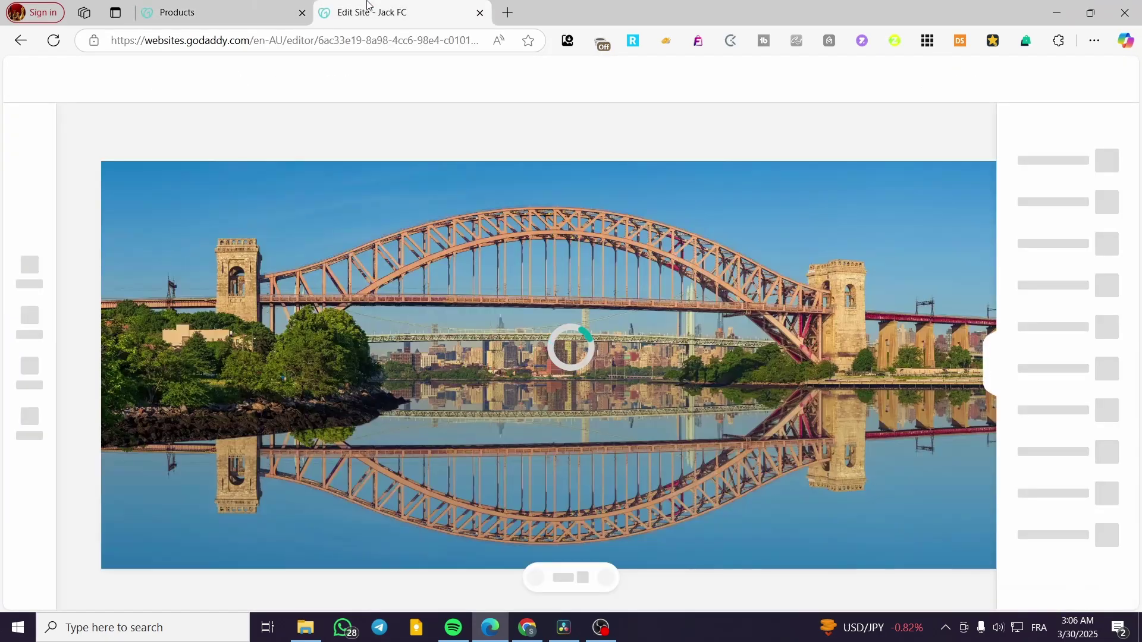
left_click(19, 48)
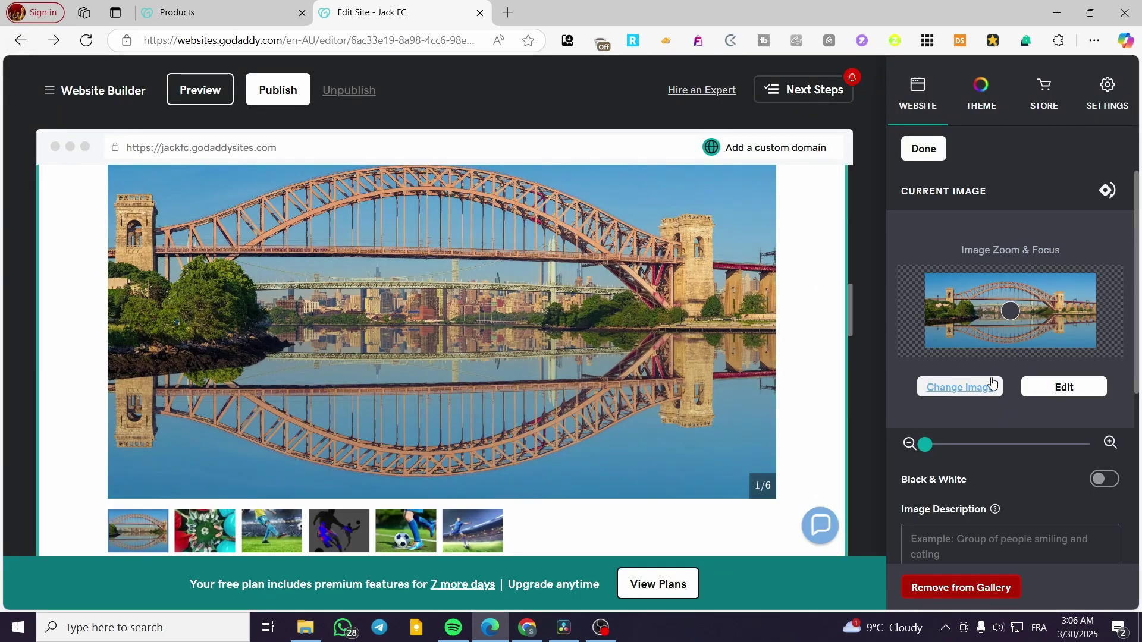
scroll(1054, 387, "down", 4)
scroll(1054, 389, "up", 4)
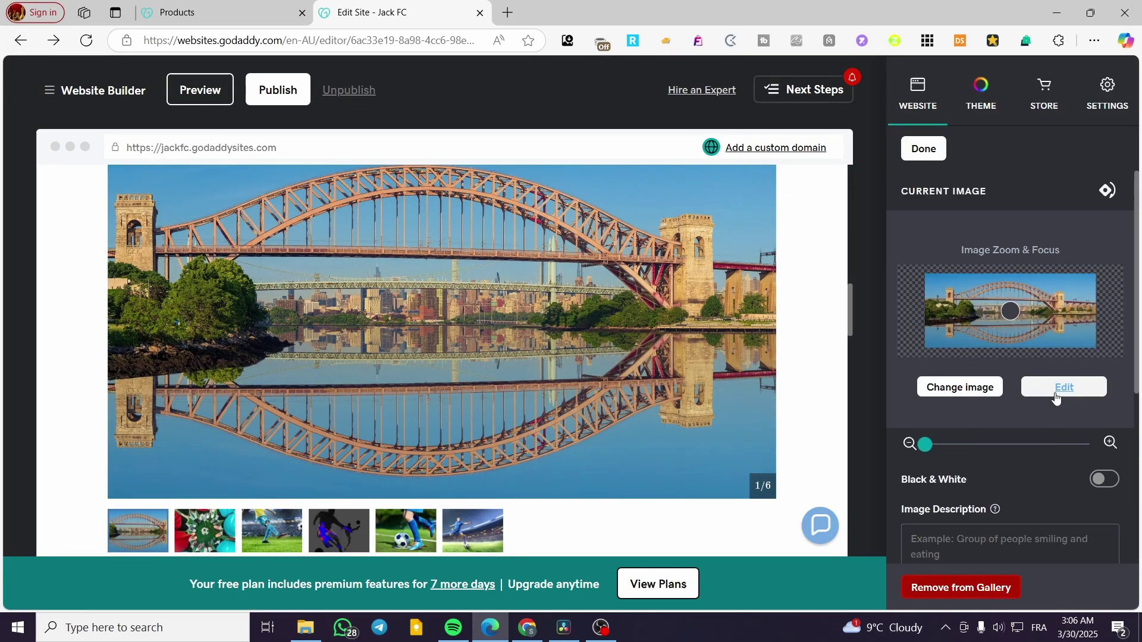
left_click(960, 387)
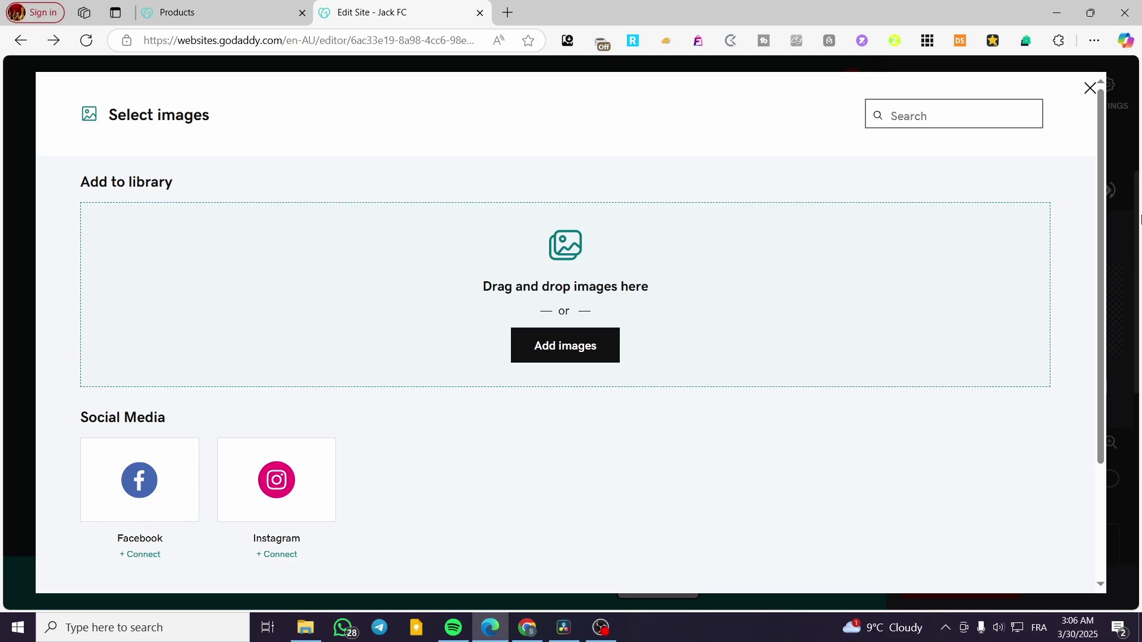
left_click(1090, 88)
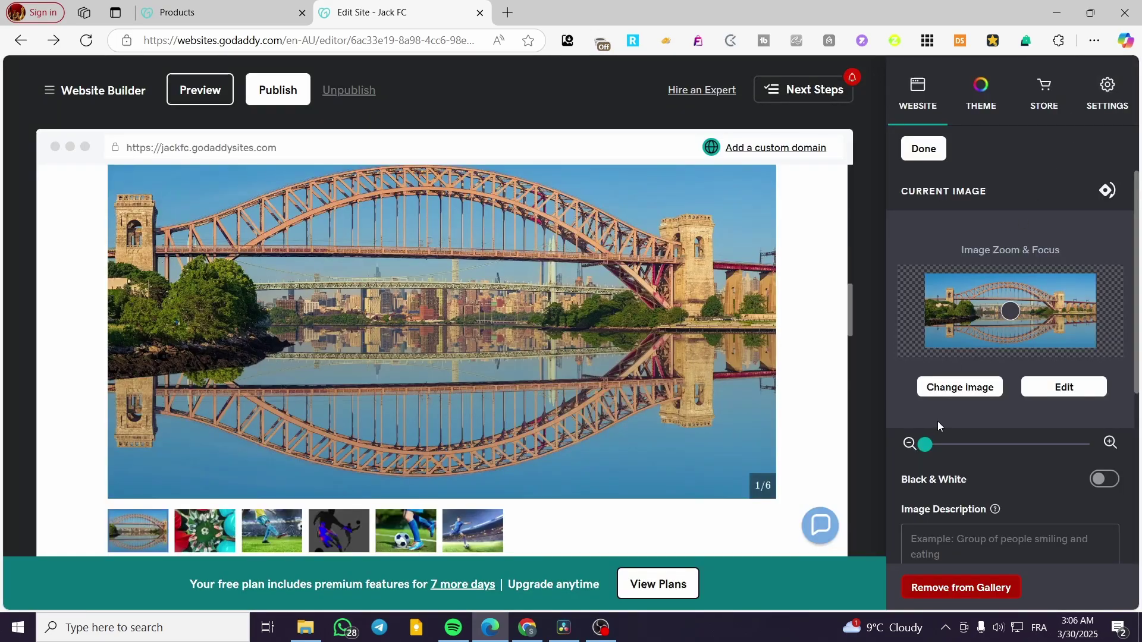
Step: Return to the Photo Gallery settings and preview gallery slides two through six
left_click(923, 149)
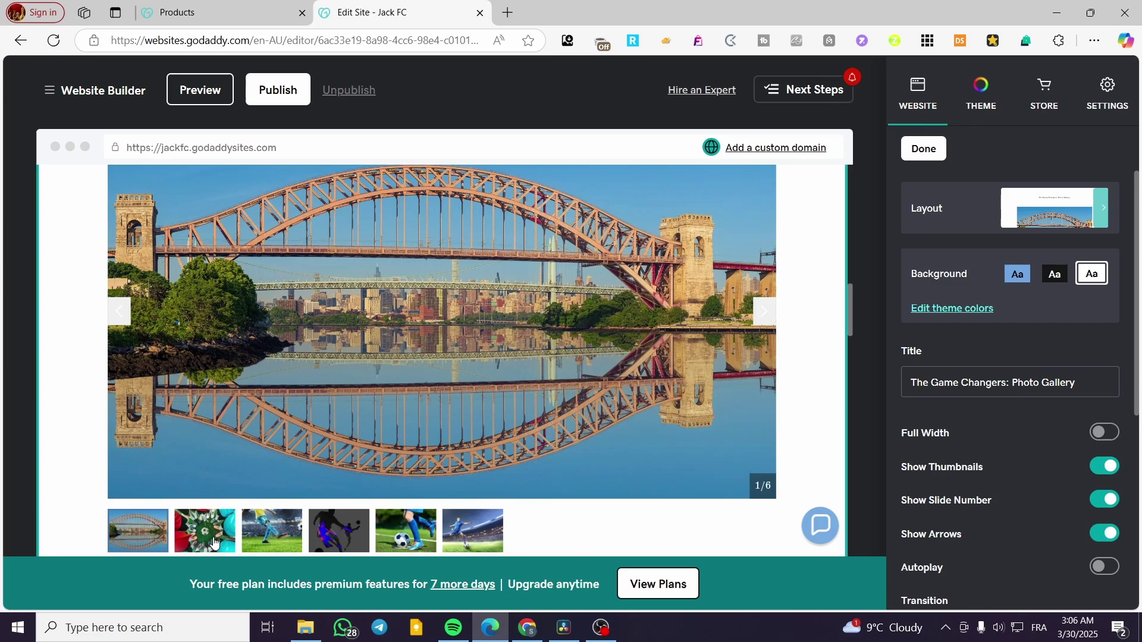
left_click(261, 540)
left_click(261, 540)
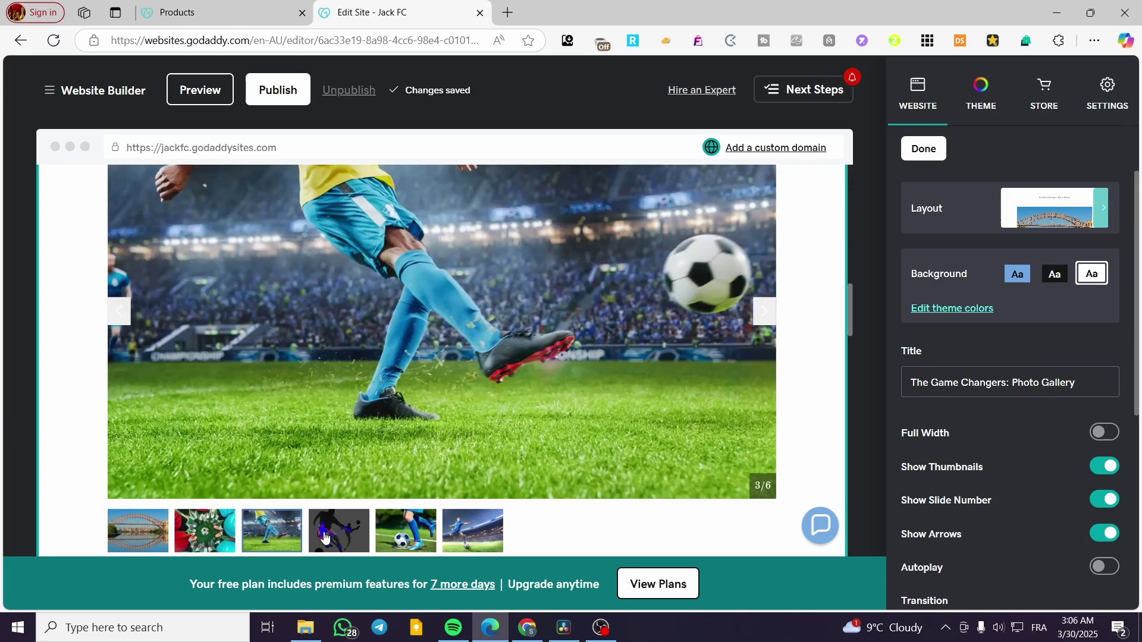
left_click(324, 537)
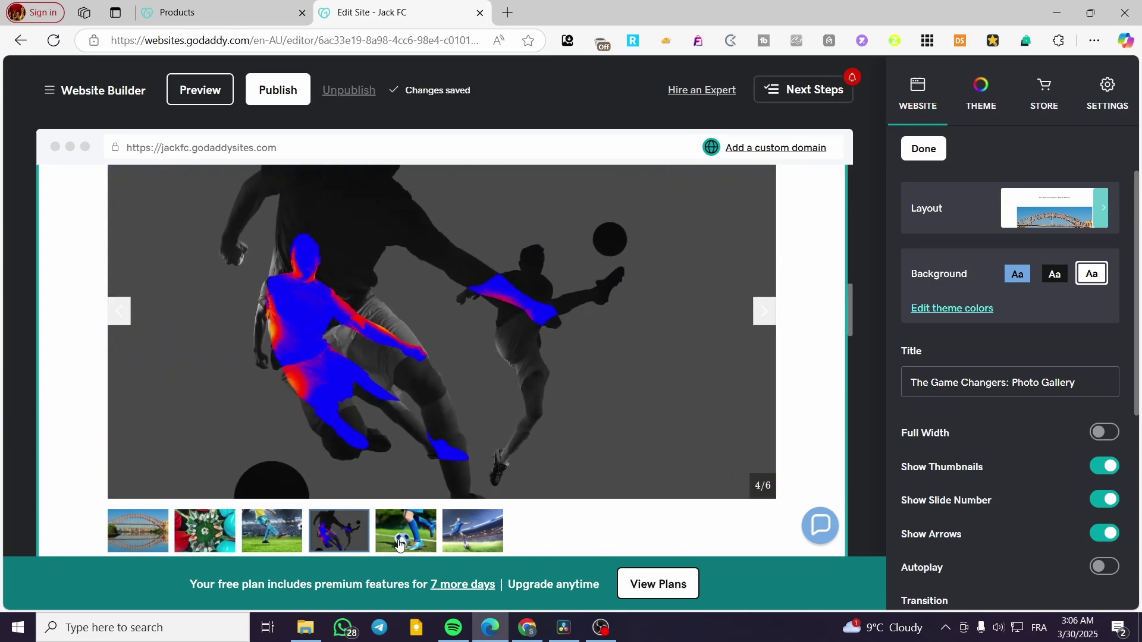
left_click(402, 543)
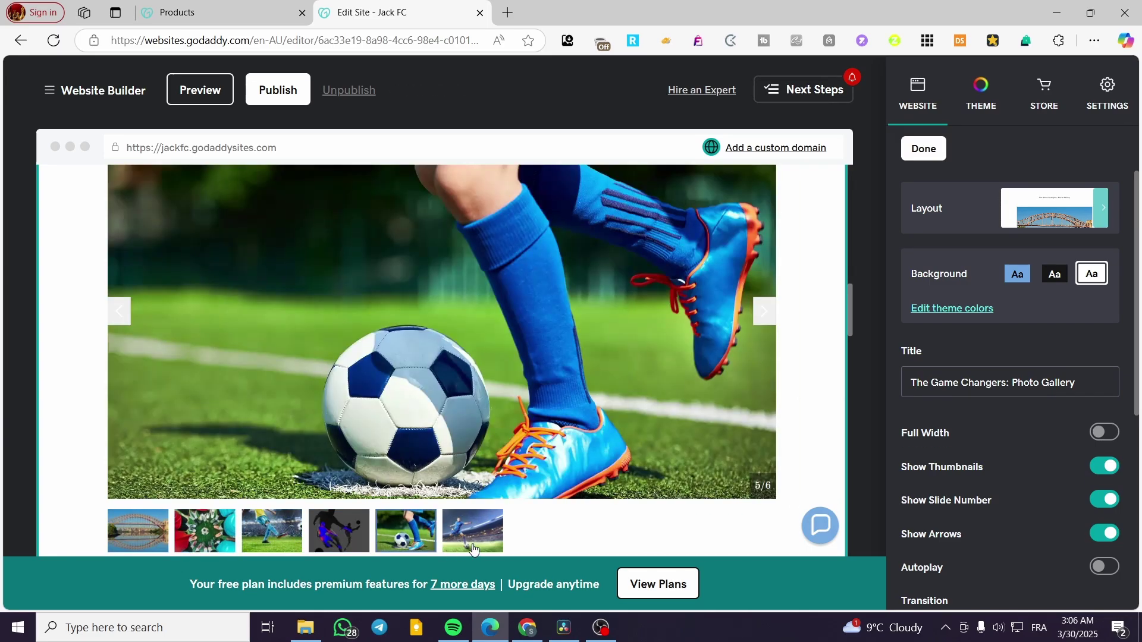
left_click(459, 543)
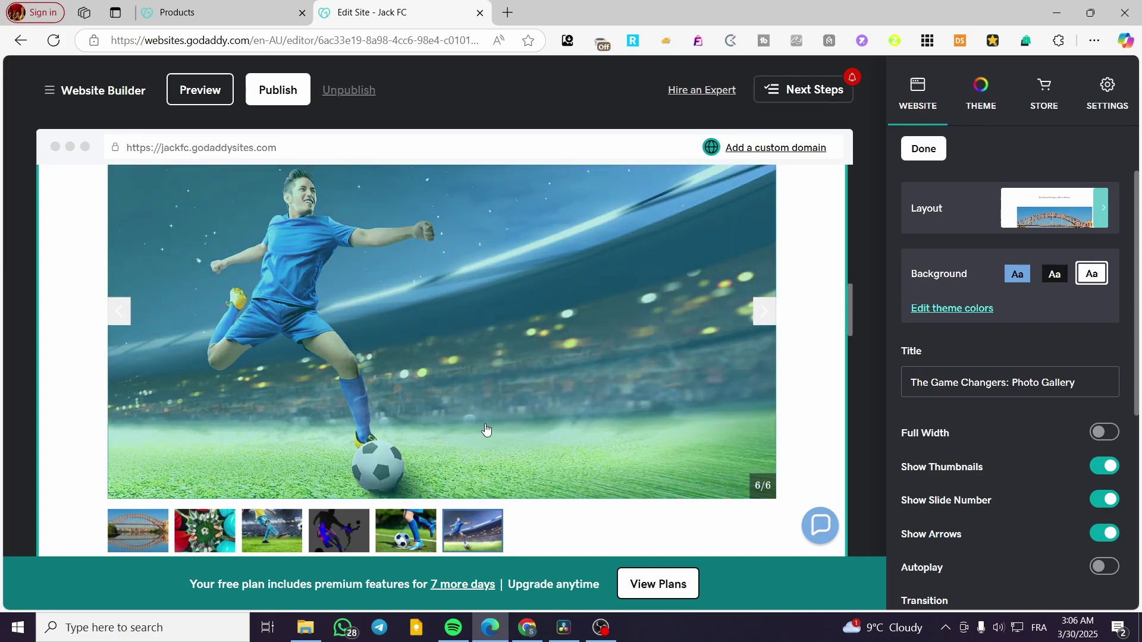
scroll(553, 396, "down", 5)
scroll(553, 397, "down", 1)
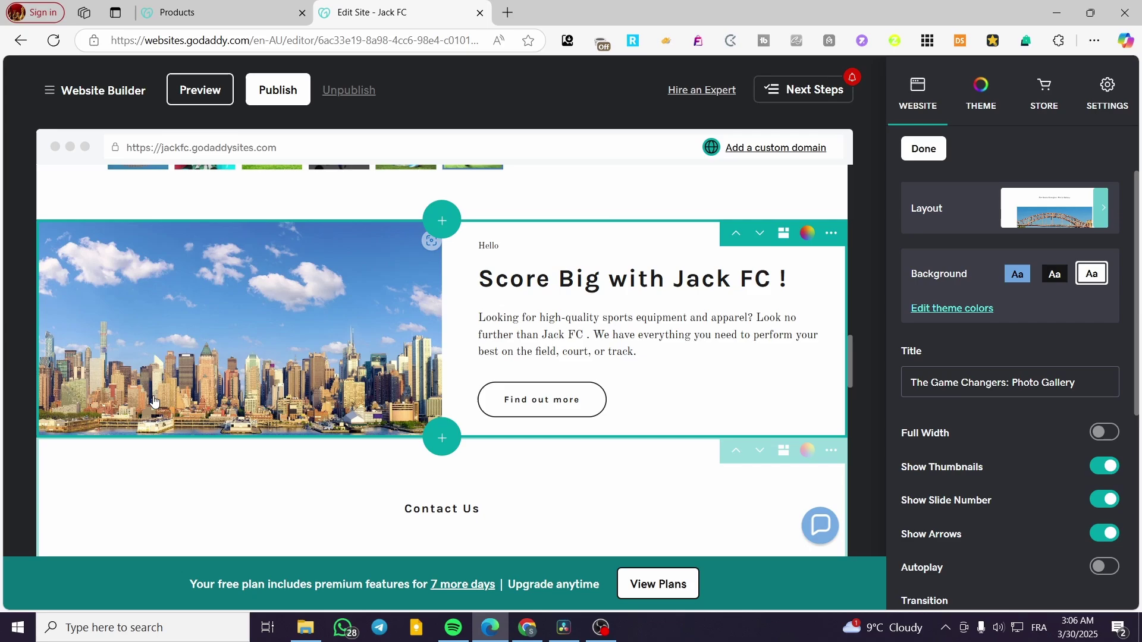
scroll(154, 402, "up", 15)
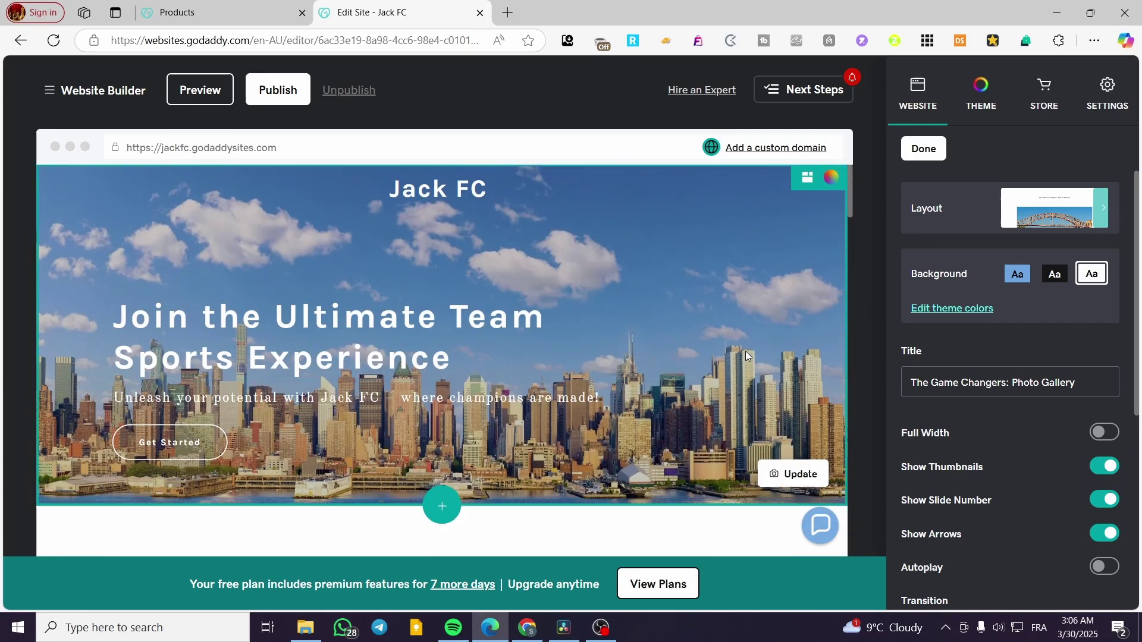
Step: Scroll through the Contact Us, Social and Subscribe sections of the Jack FC home page
scroll(747, 355, "down", 15)
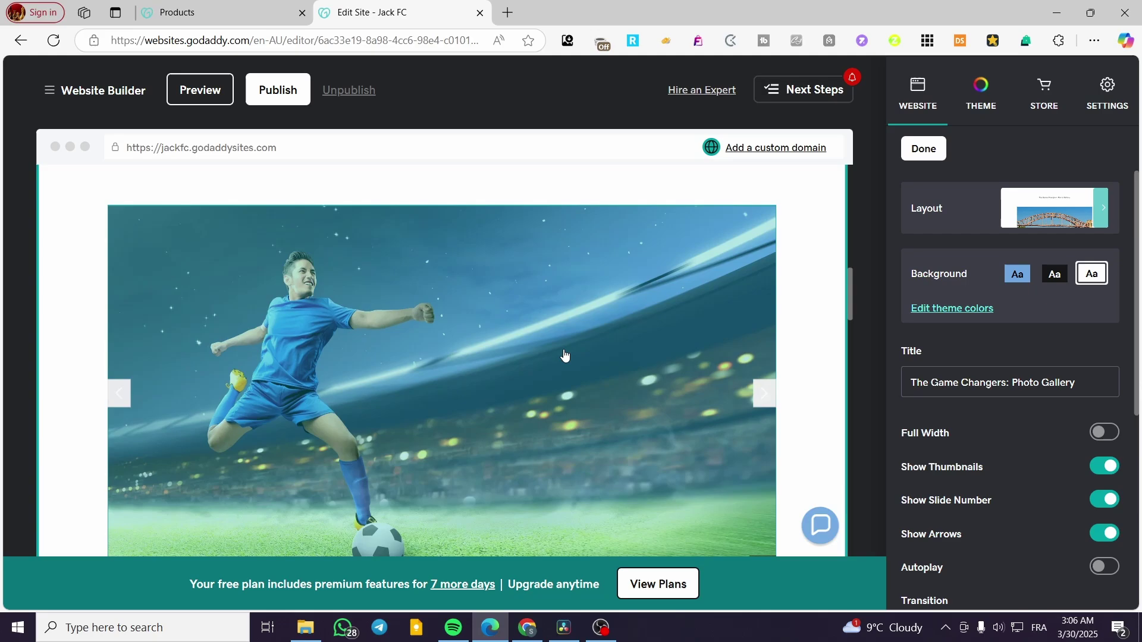
scroll(513, 340, "down", 8)
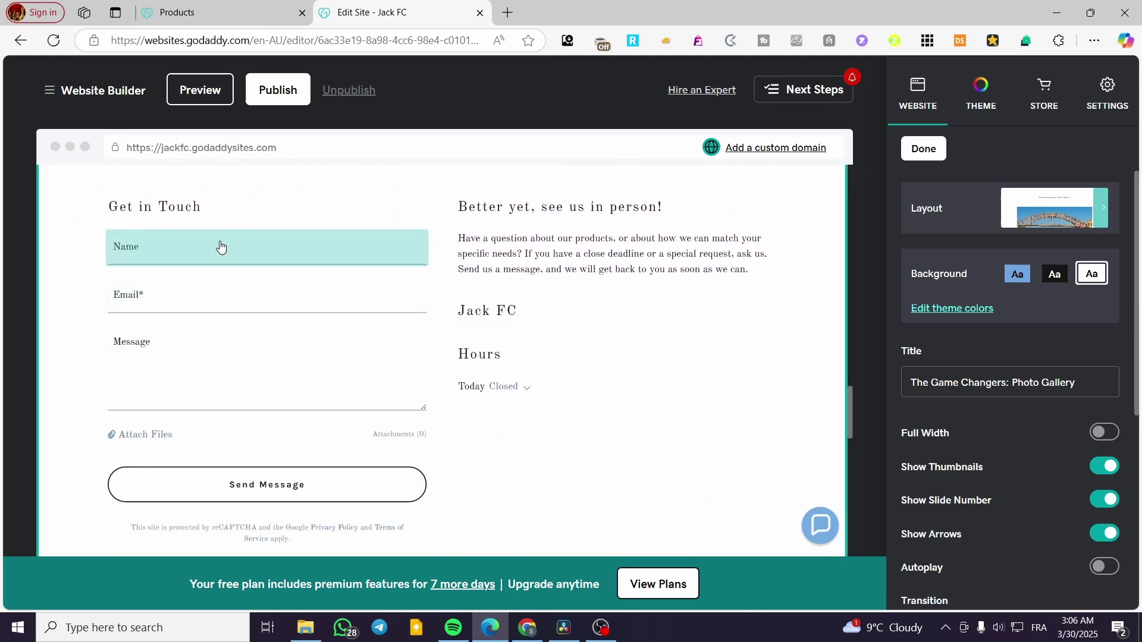
scroll(268, 366, "down", 10)
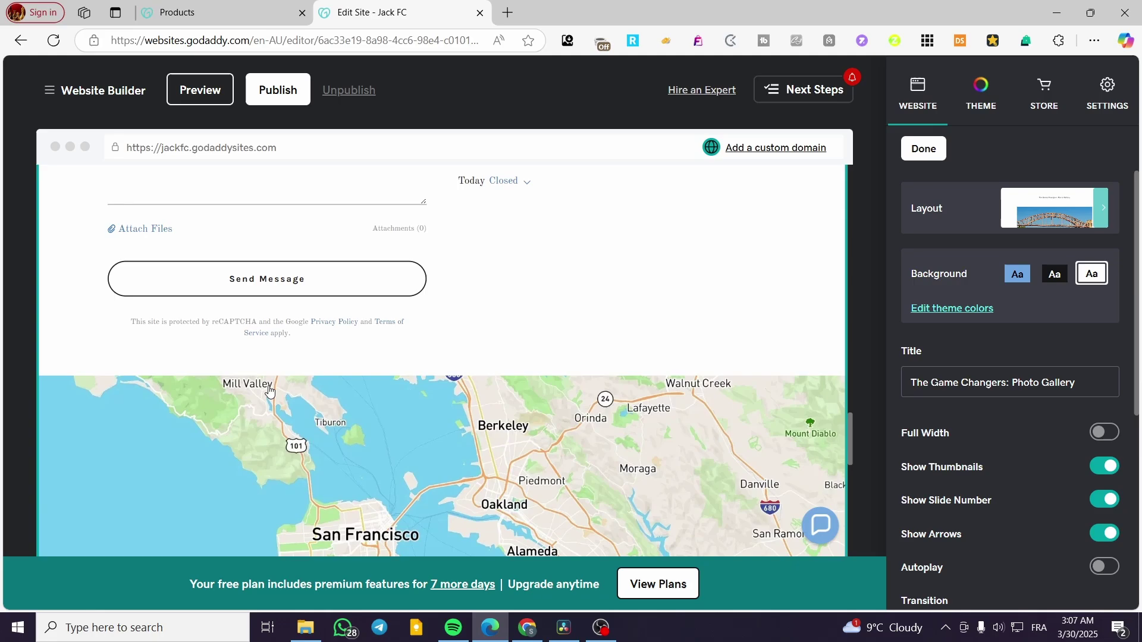
scroll(297, 357, "up", 3)
scroll(387, 354, "down", 7)
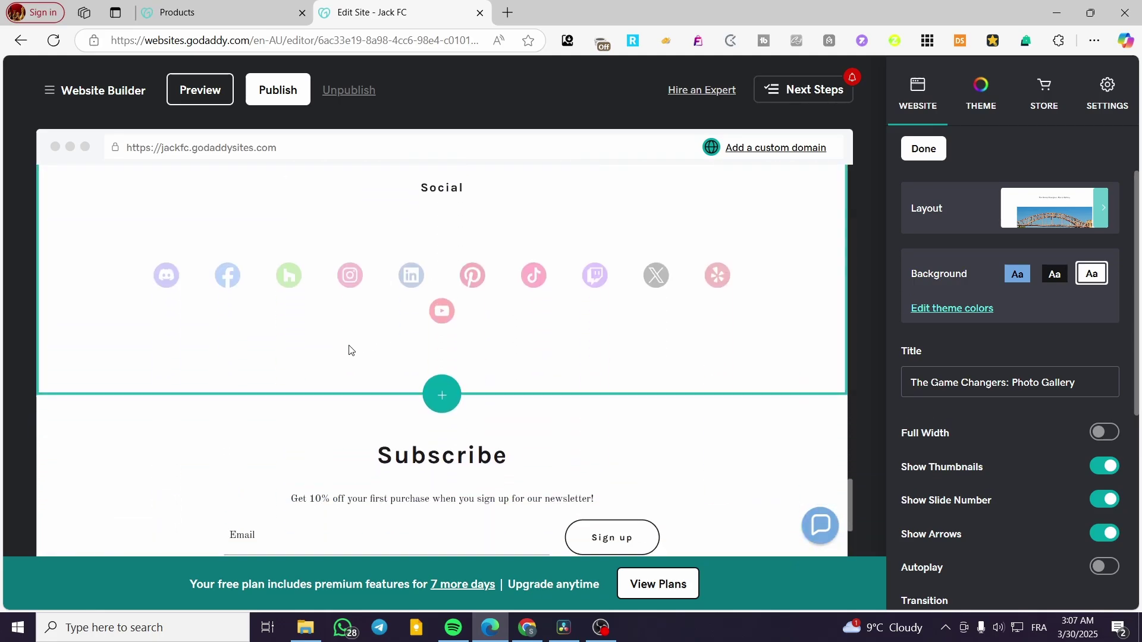
scroll(535, 372, "up", 6)
scroll(288, 360, "down", 5)
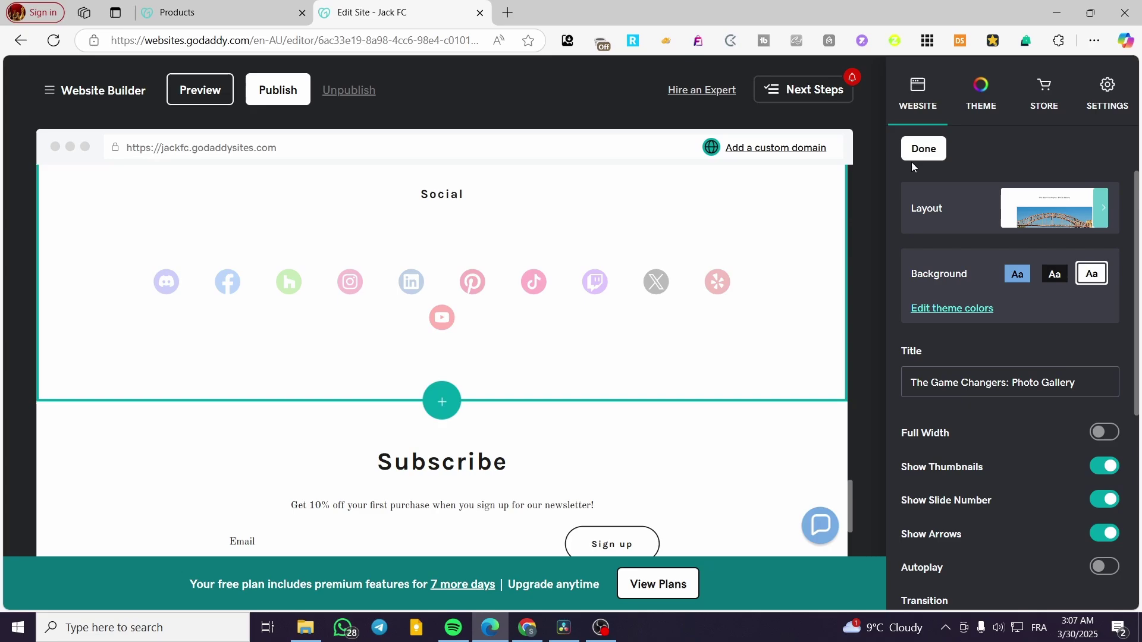
Step: Close the photo gallery settings and return to the top, showing the Home, Privacy Policy and Terms and Conditions pages
left_click(577, 313)
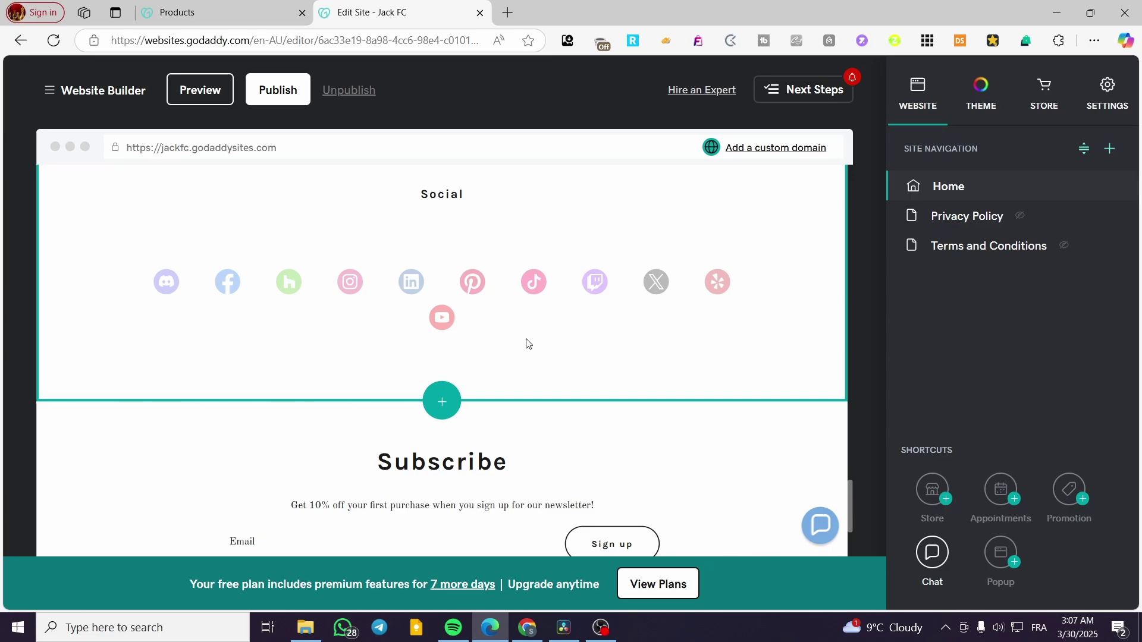
scroll(772, 326, "up", 10)
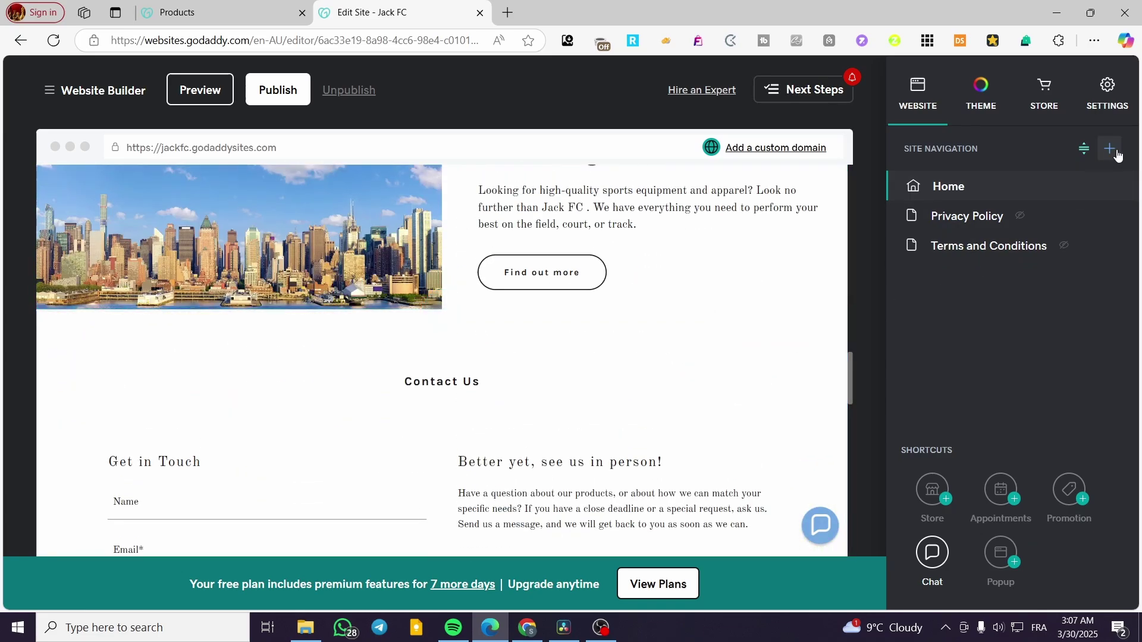
scroll(626, 350, "up", 10)
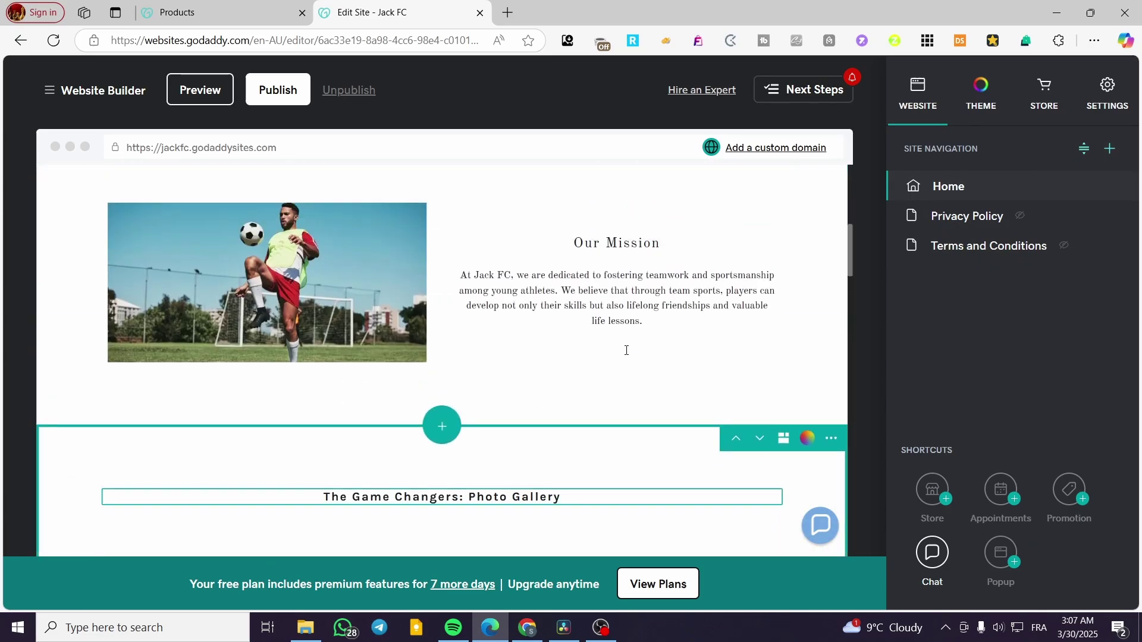
scroll(626, 350, "up", 5)
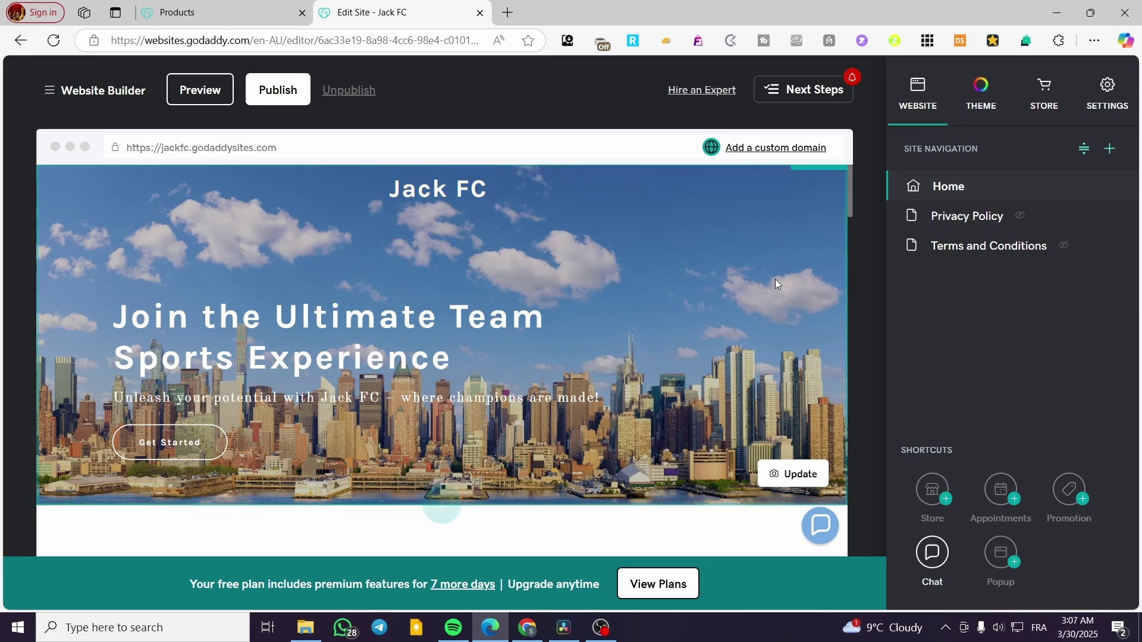
left_click(1108, 150)
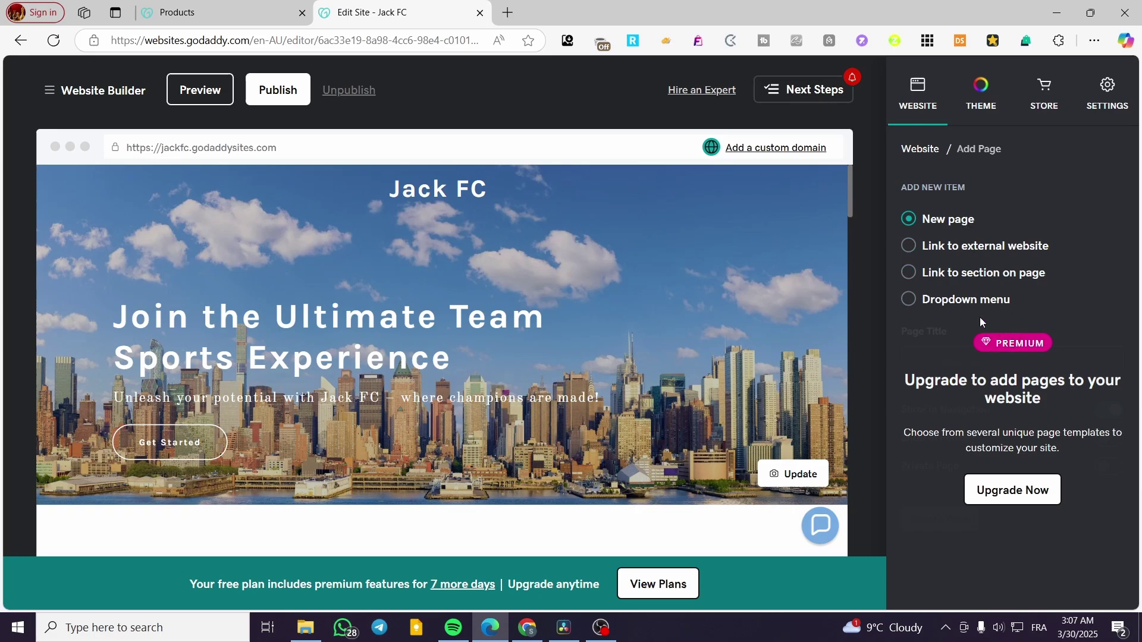
left_click(925, 146)
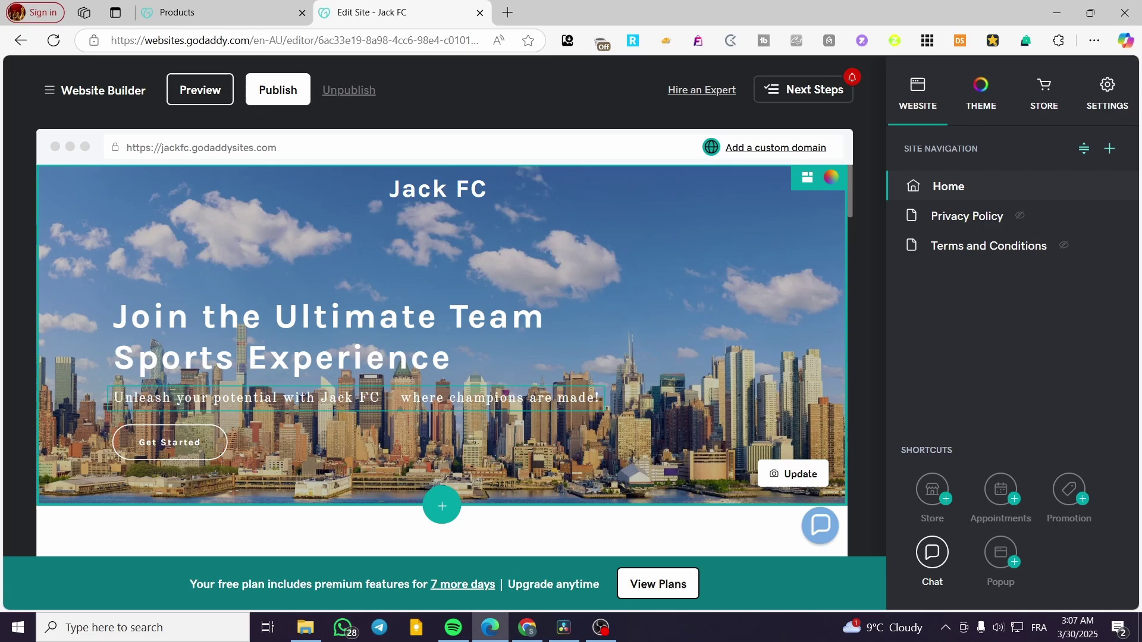
scroll(544, 409, "down", 5)
scroll(544, 409, "up", 5)
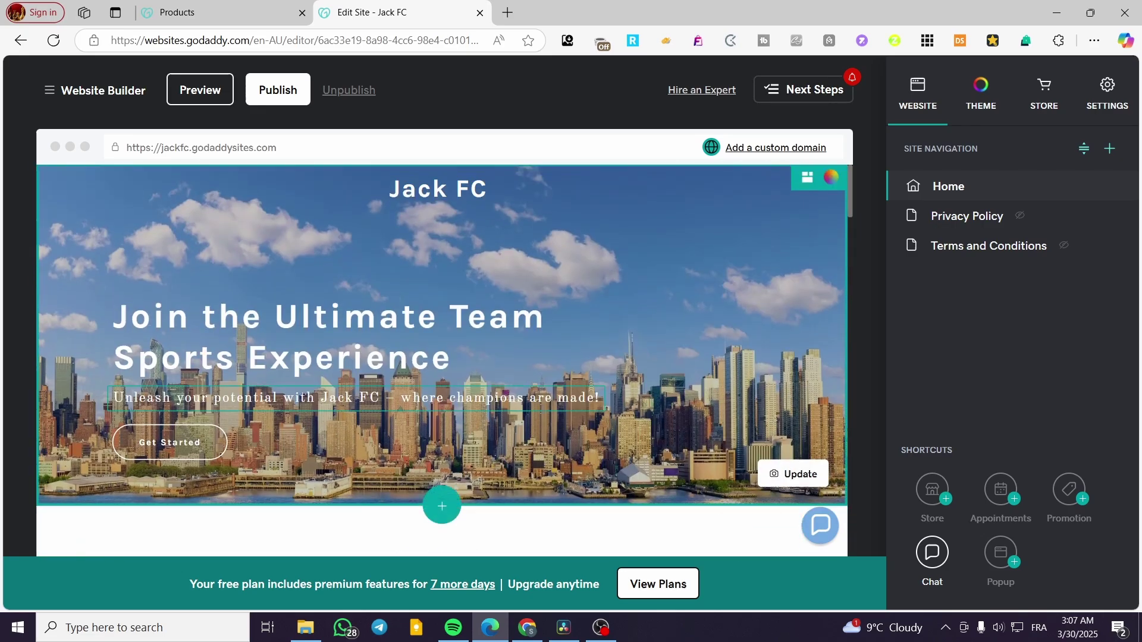